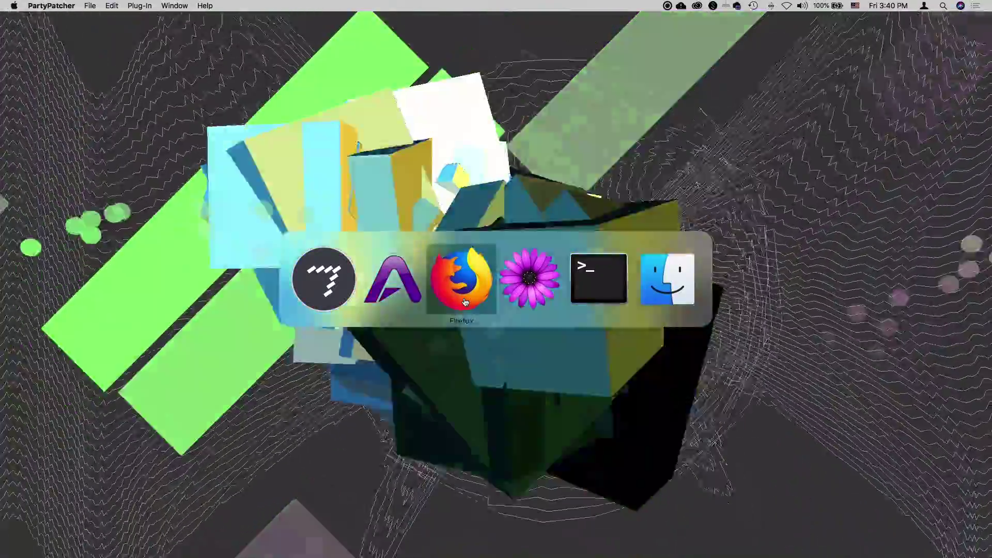
Switch to Firefox and open Certificates, Identifiers & Profiles from the Apple Developer Account overview.
key(super+shift+Tab)
key(super+shift+Tab)
click(465, 302)
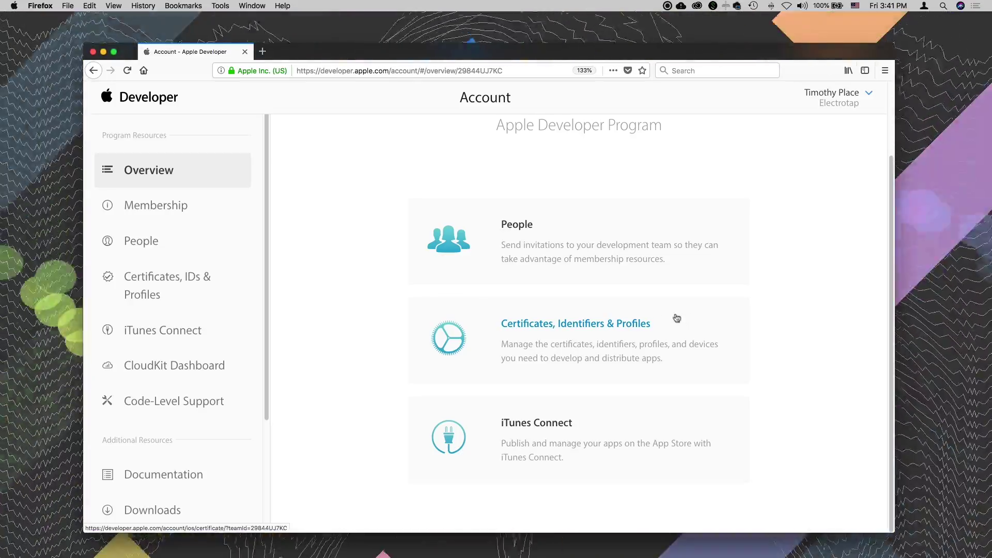
click(542, 326)
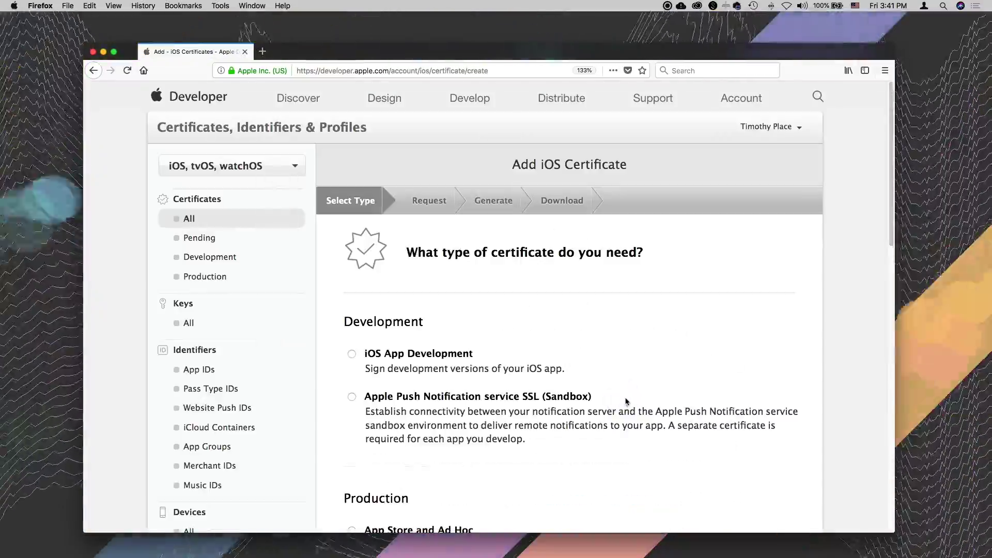
key(super+Tab)
key(super+Tab)
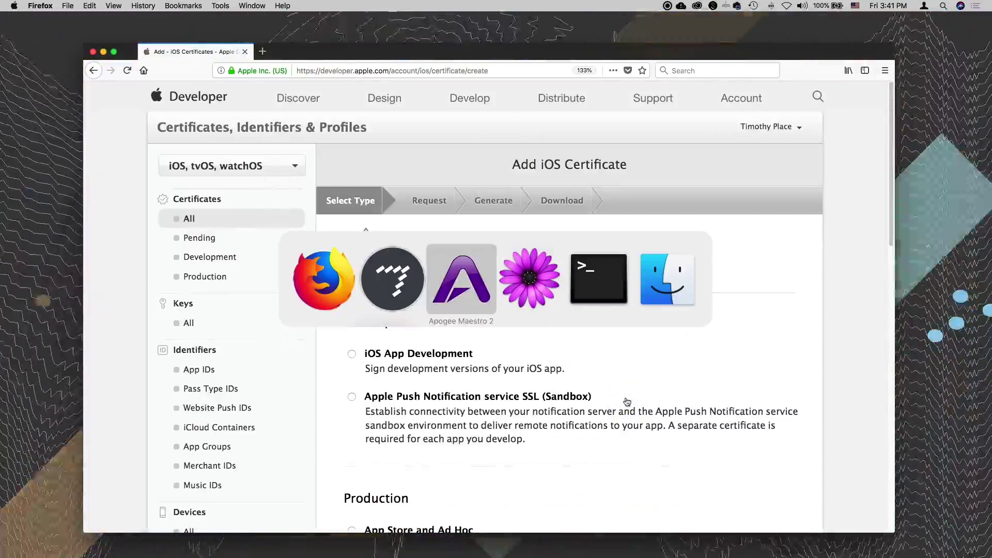
key(super+shift+Tab)
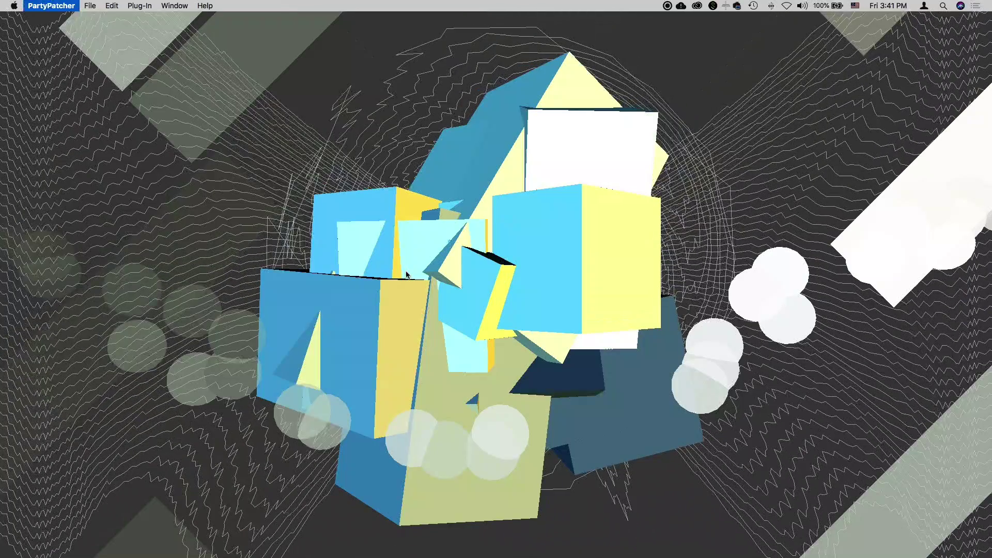
key(super+Tab)
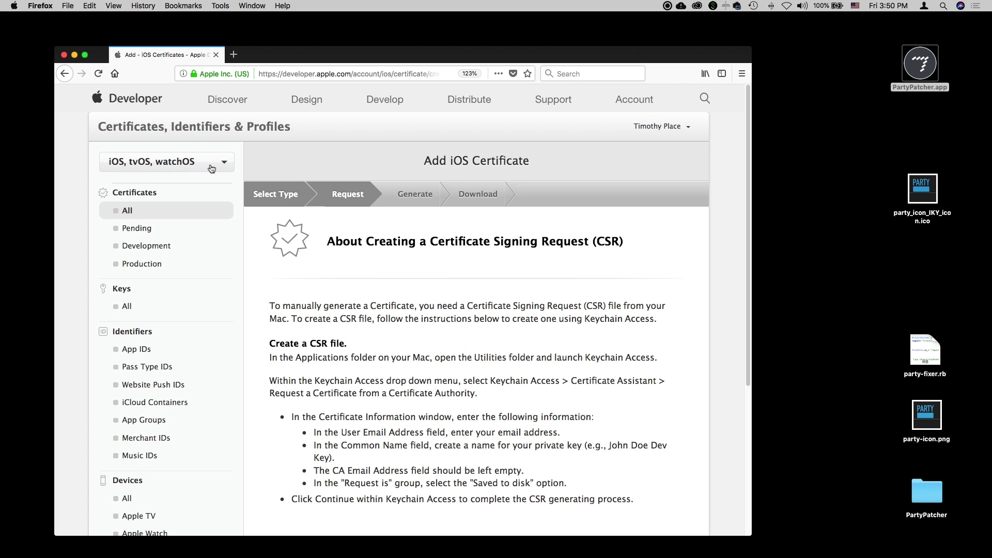
Switch the certificates platform dropdown from iOS to macOS.
click(203, 167)
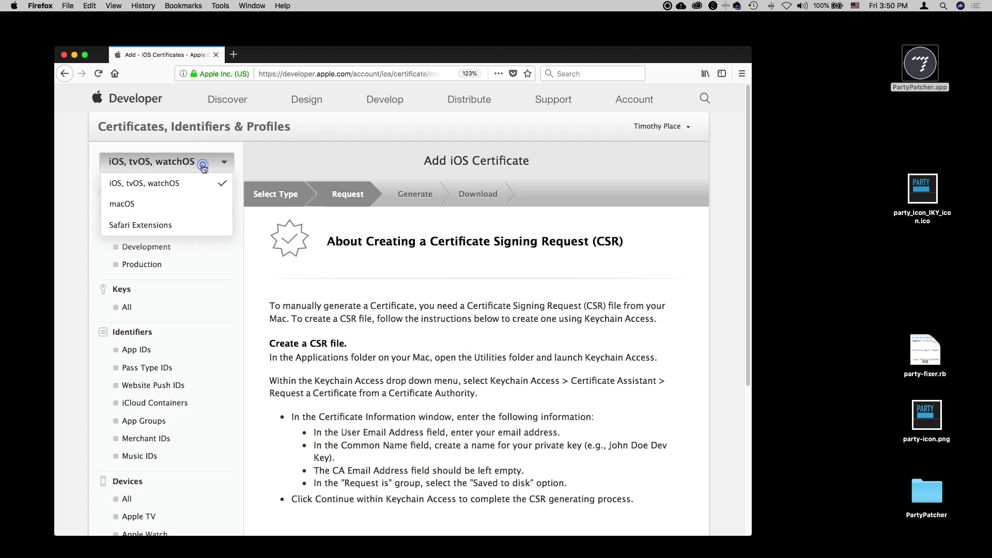
click(127, 205)
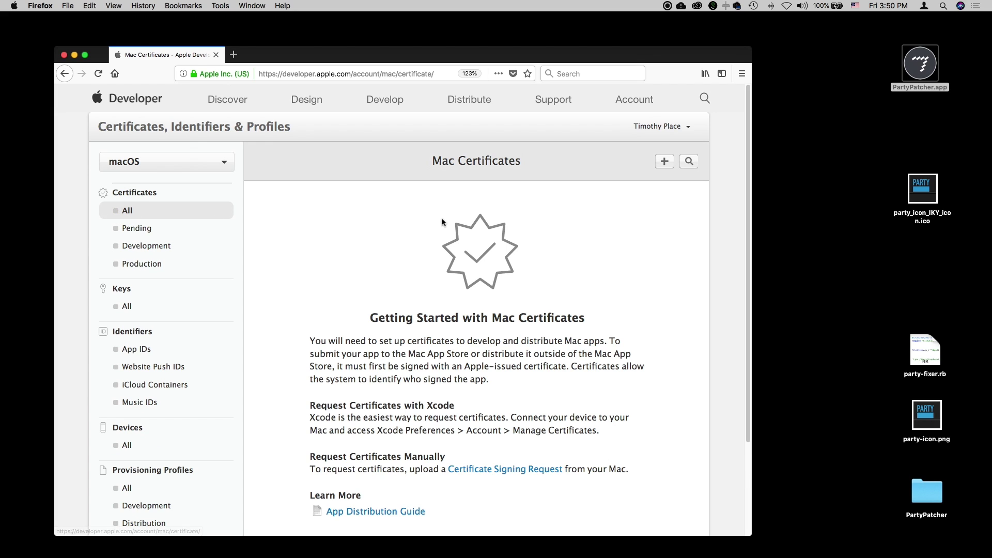
scroll(521, 248, down, 4)
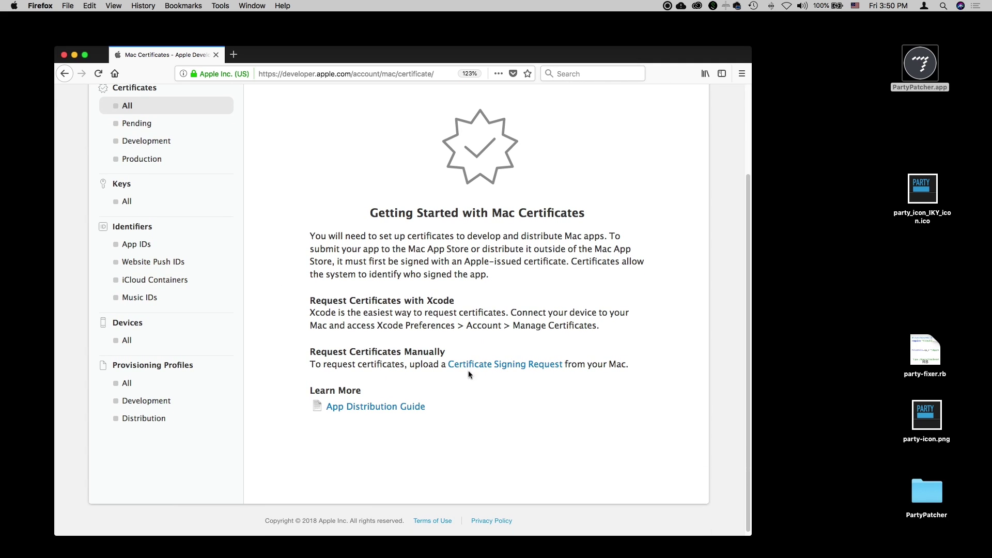
scroll(513, 370, up, 1)
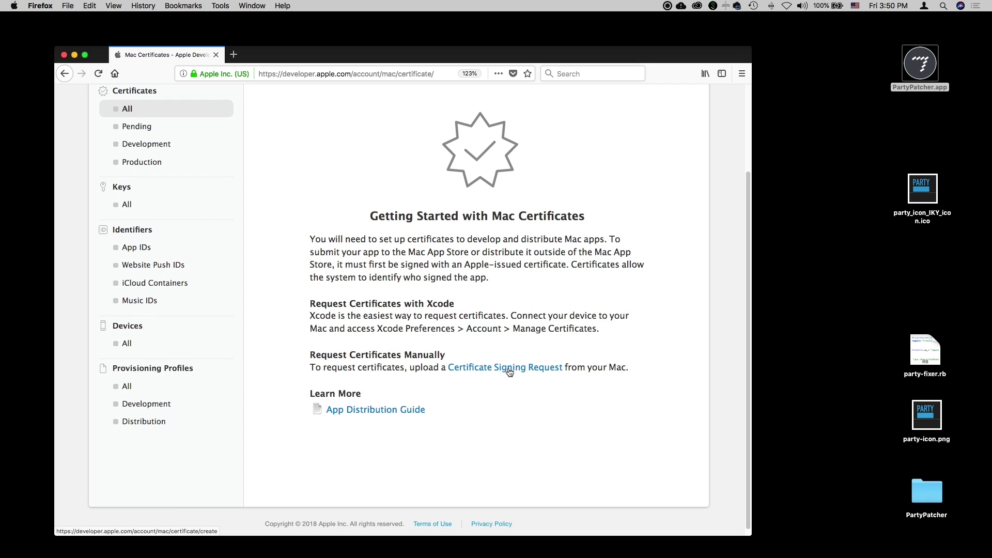
Start adding a new Mac certificate with Mac App Store as its type.
click(509, 372)
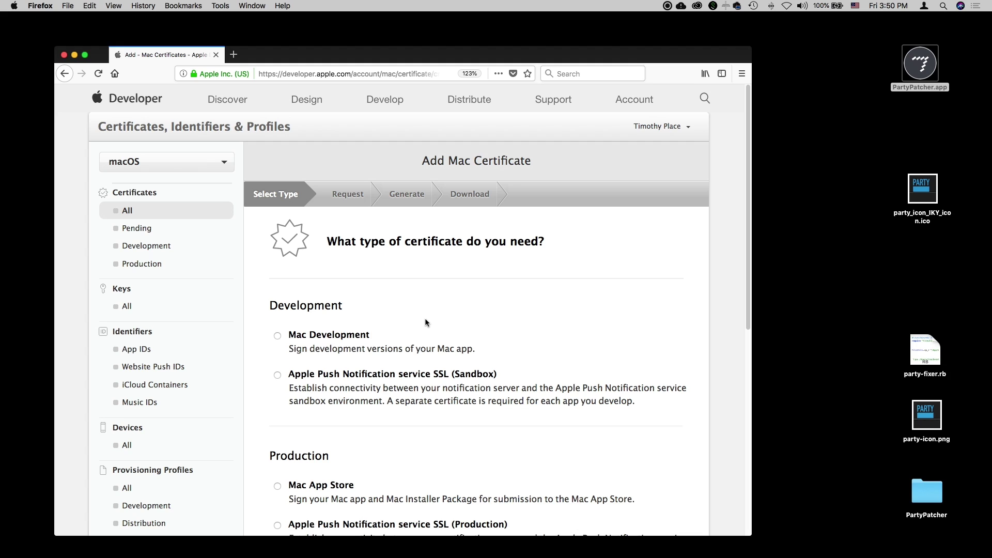
scroll(426, 322, down, 5)
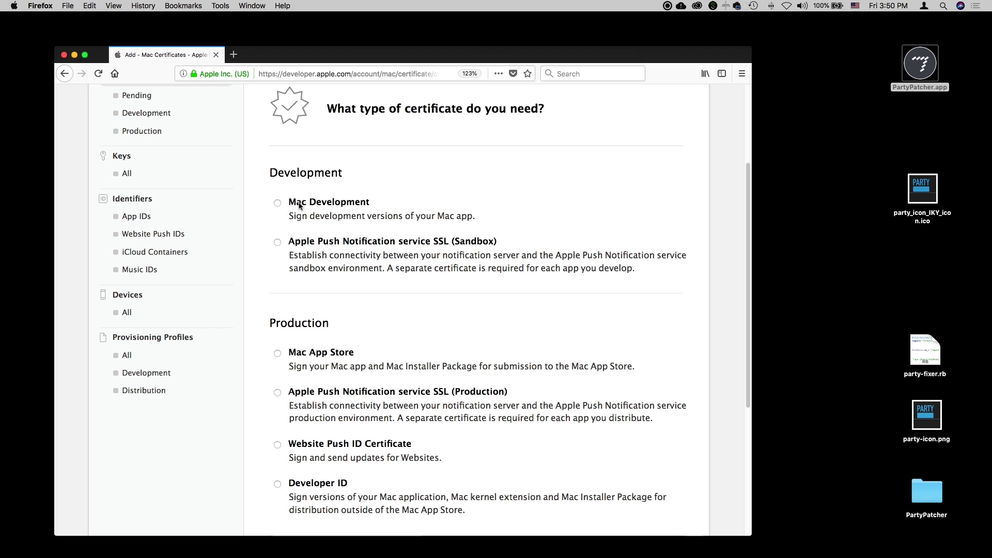
scroll(449, 221, down, 2)
scroll(449, 221, down, 1)
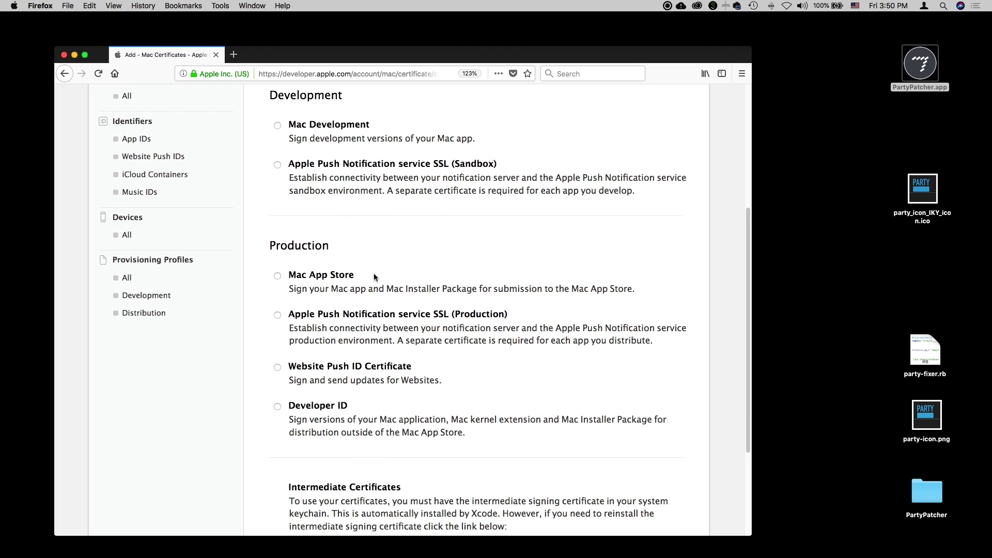
click(278, 277)
scroll(485, 294, down, 4)
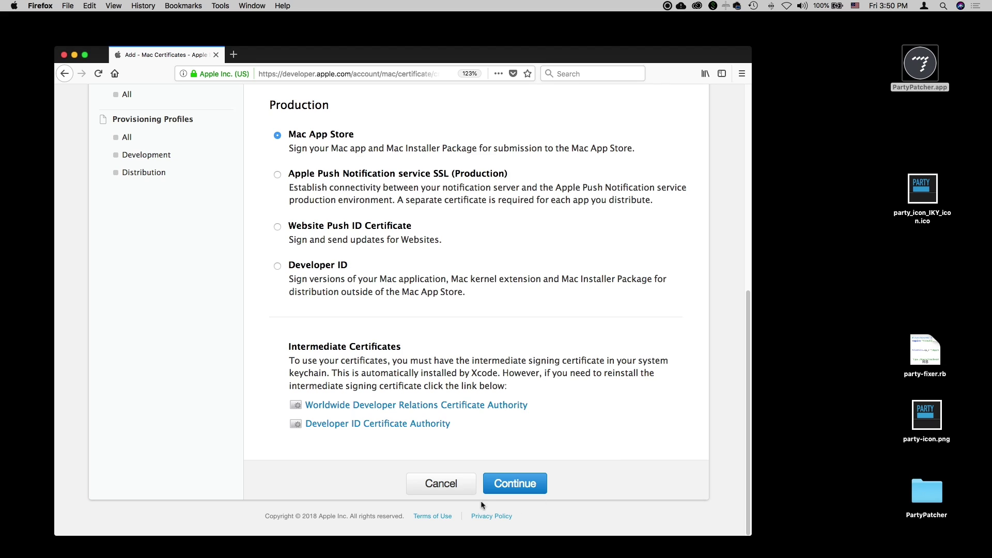
Download and save the Worldwide Developer Relations intermediate certificate AppleWWDRCA.cer.
click(516, 489)
drag(291, 346, 509, 375)
click(504, 381)
click(433, 406)
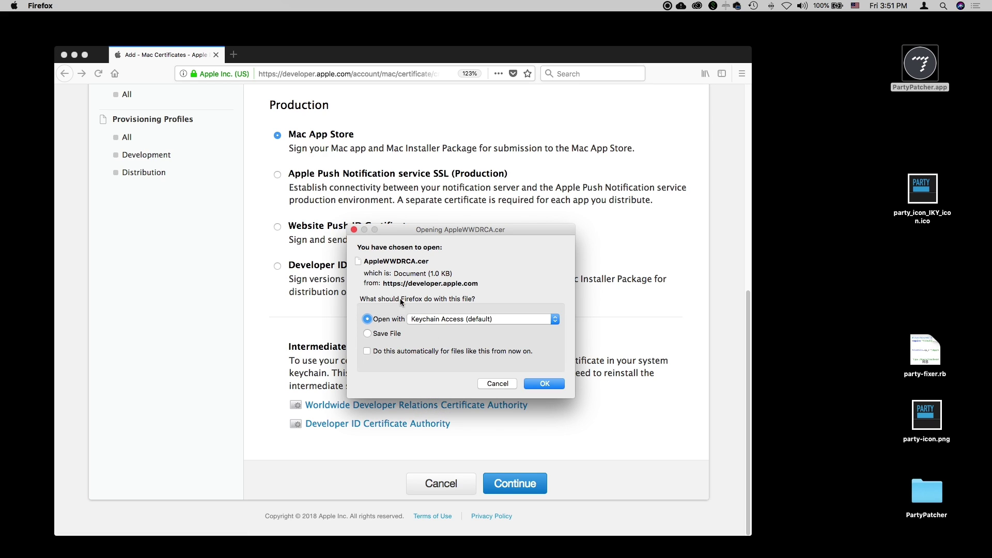
click(370, 336)
click(544, 384)
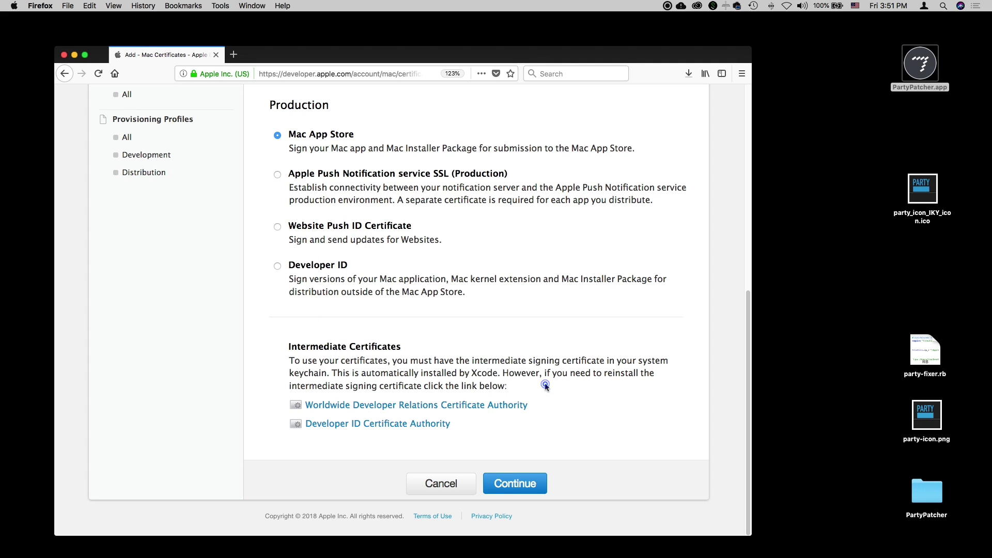
Save the Developer ID intermediate certificate DeveloperIDCA.cer and continue.
click(399, 429)
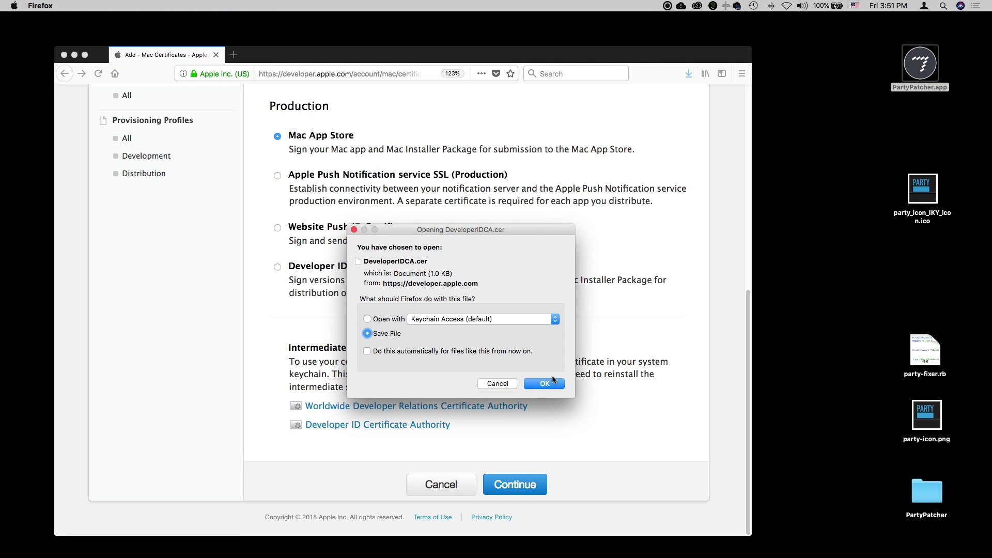
click(546, 385)
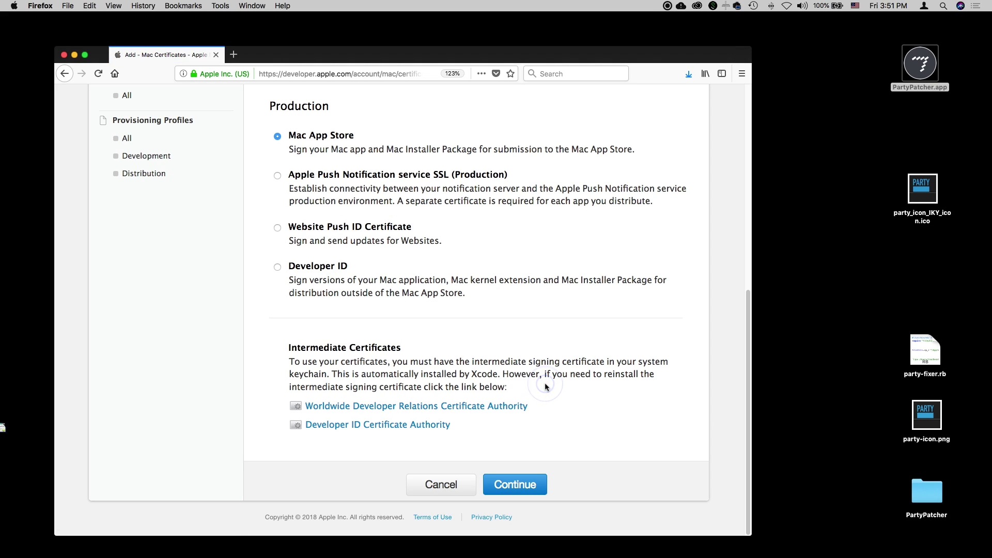
click(541, 448)
click(512, 483)
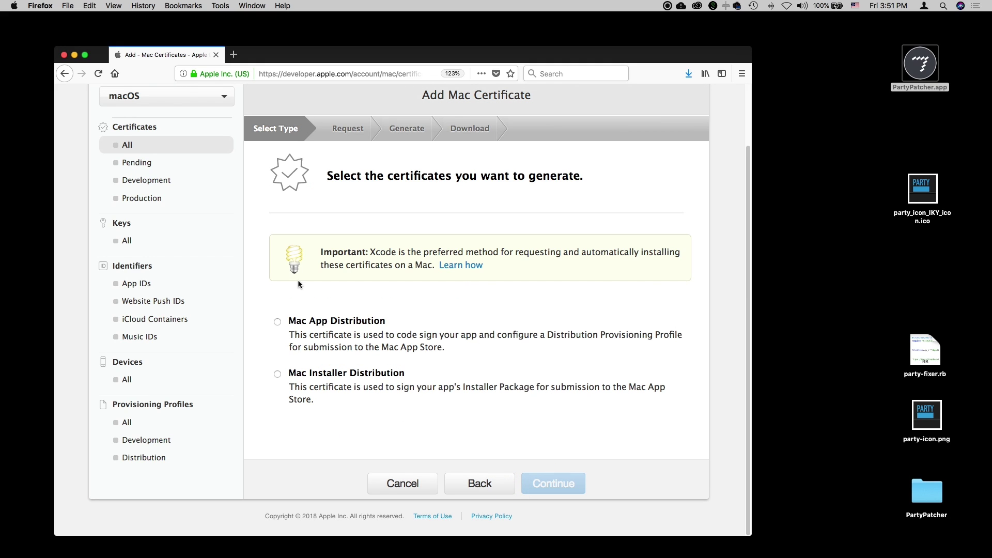
Choose Mac App Distribution and continue to the Certificate Signing Request instructions.
click(278, 322)
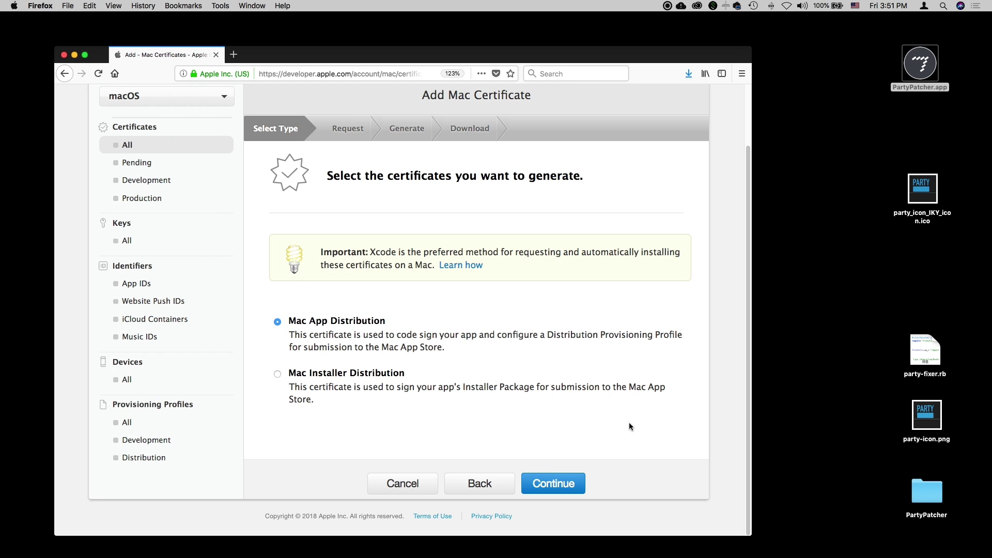
click(558, 487)
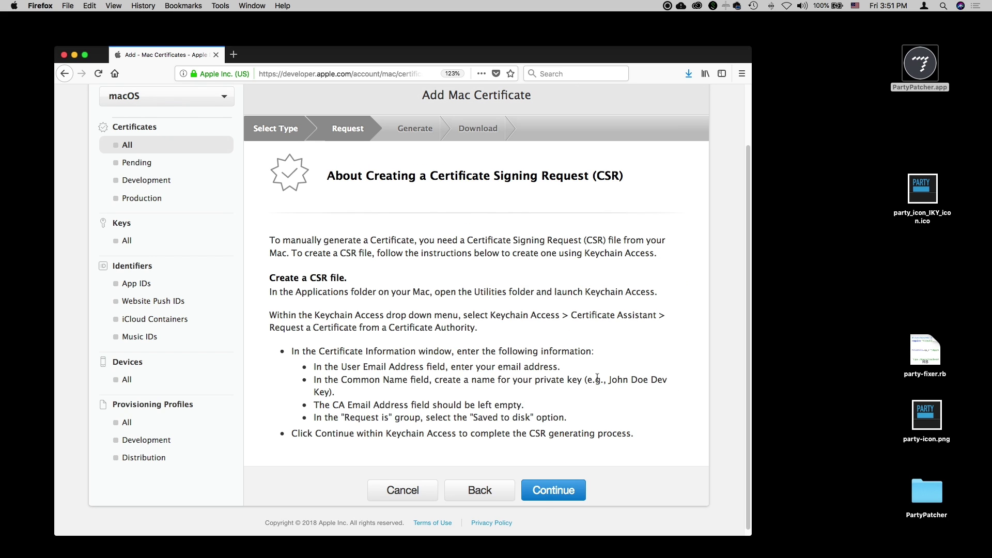
scroll(517, 290, up, 2)
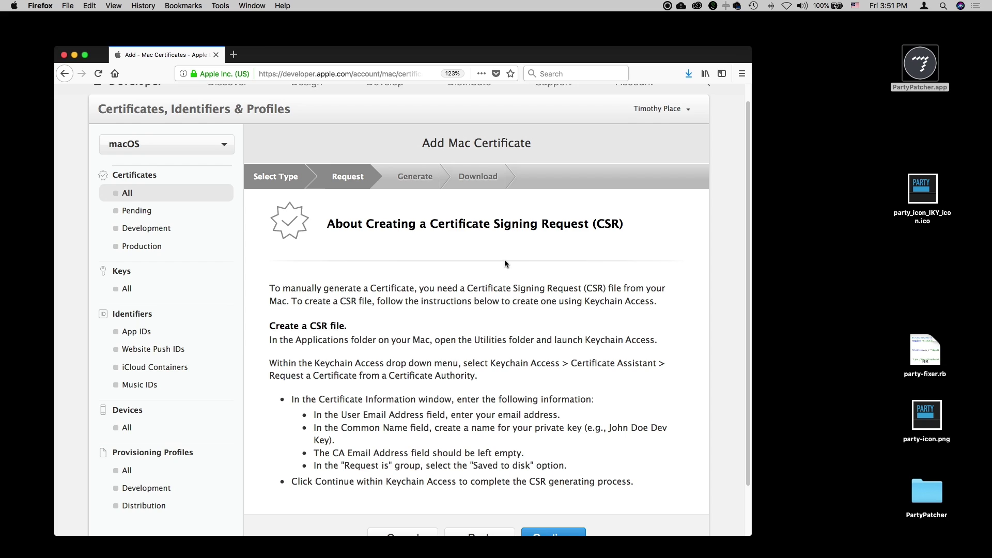
scroll(505, 260, down, 2)
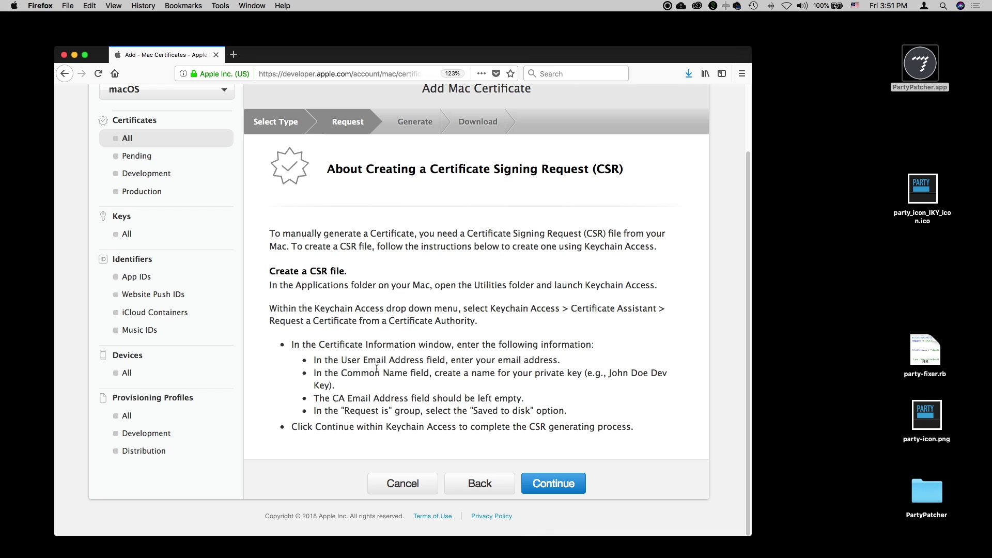
Install DeveloperIDCA.cer and AppleWWDRCA.cer from the Downloads folder into Keychain Access.
key(super+Tab)
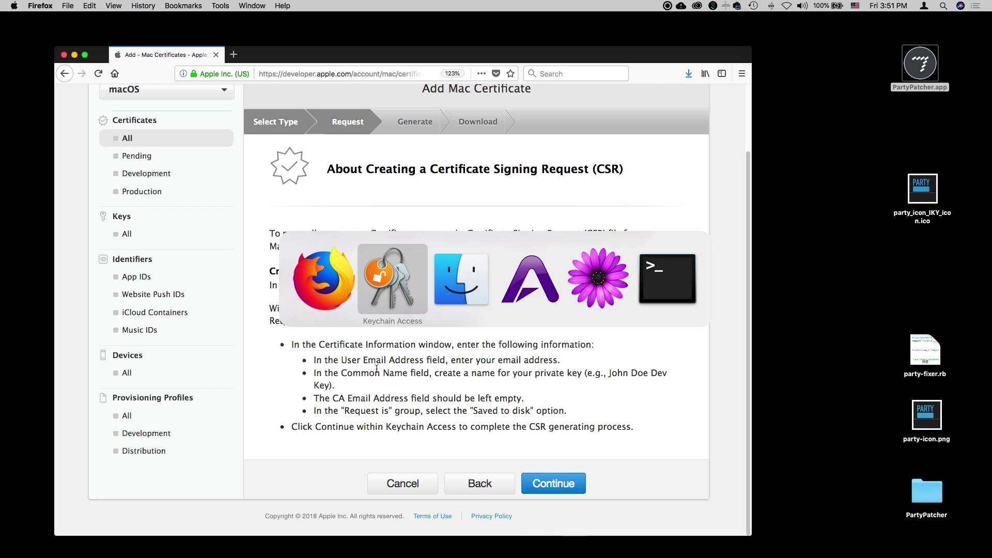
drag(370, 259, 319, 215)
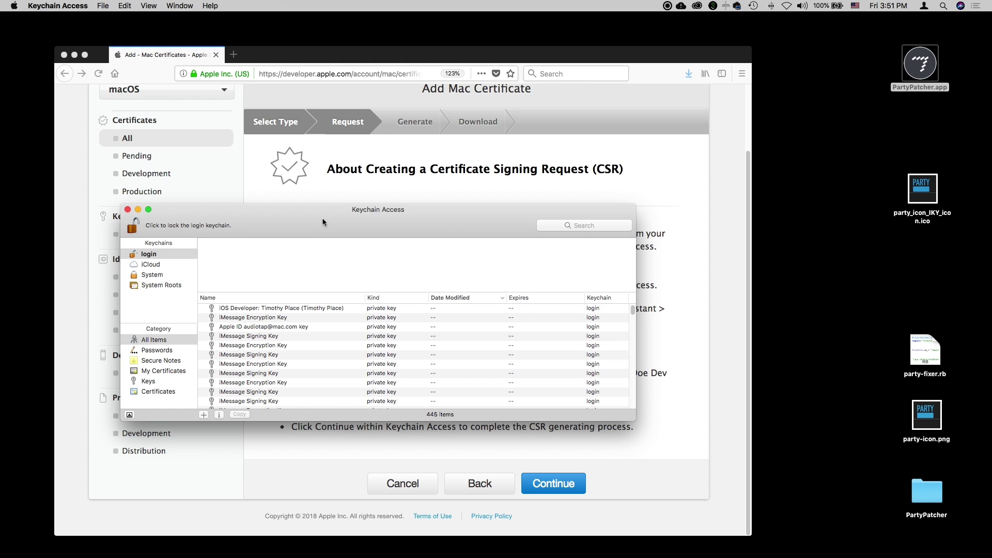
drag(322, 221, 335, 254)
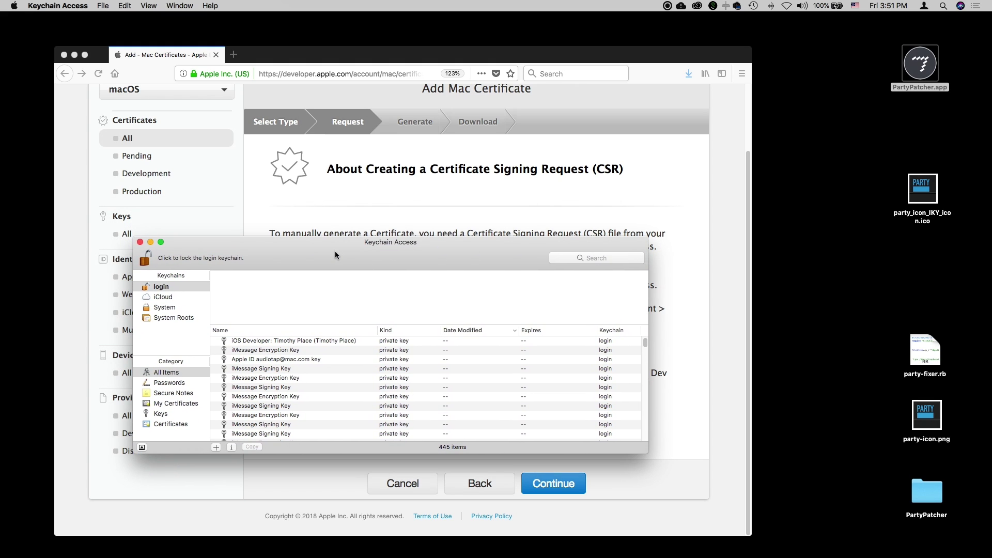
click(788, 279)
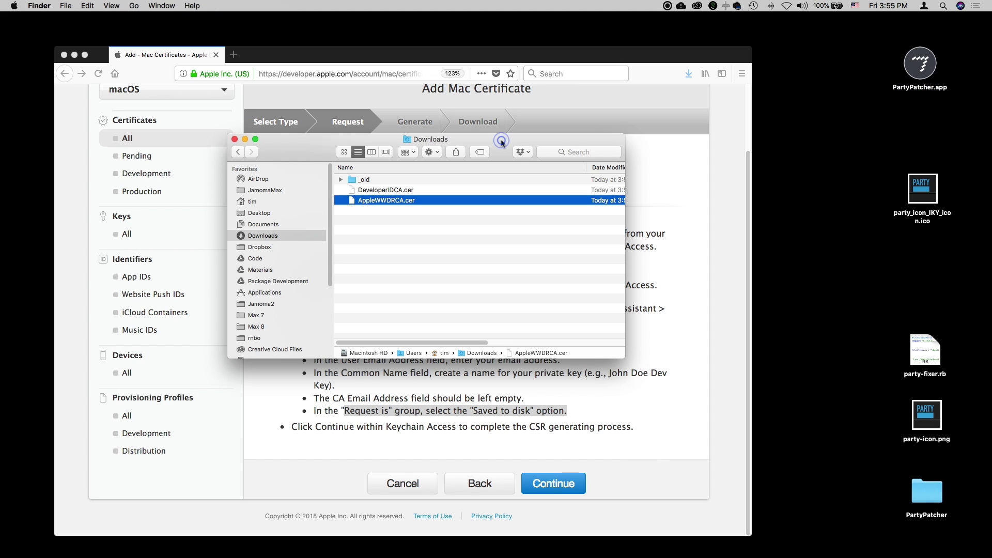
drag(494, 137, 708, 265)
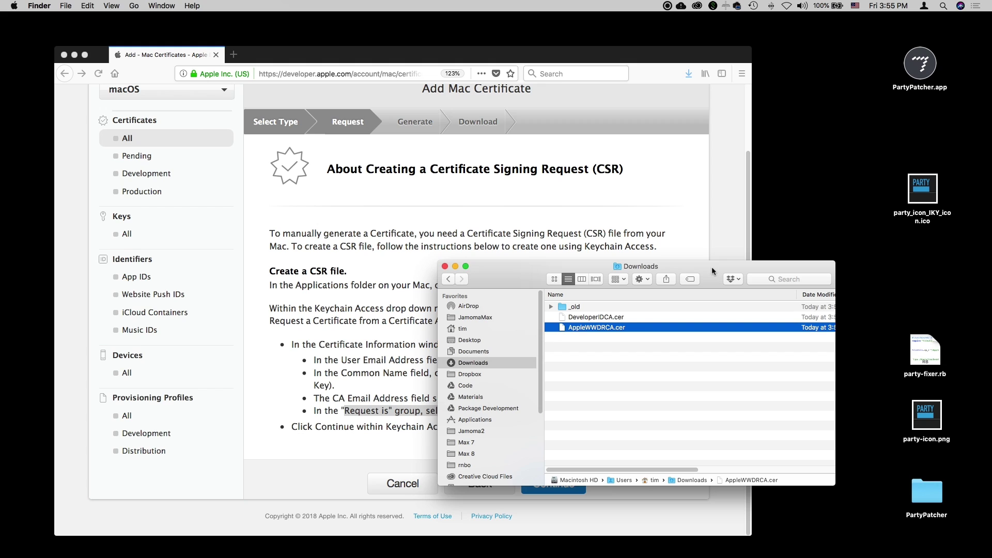
click(577, 340)
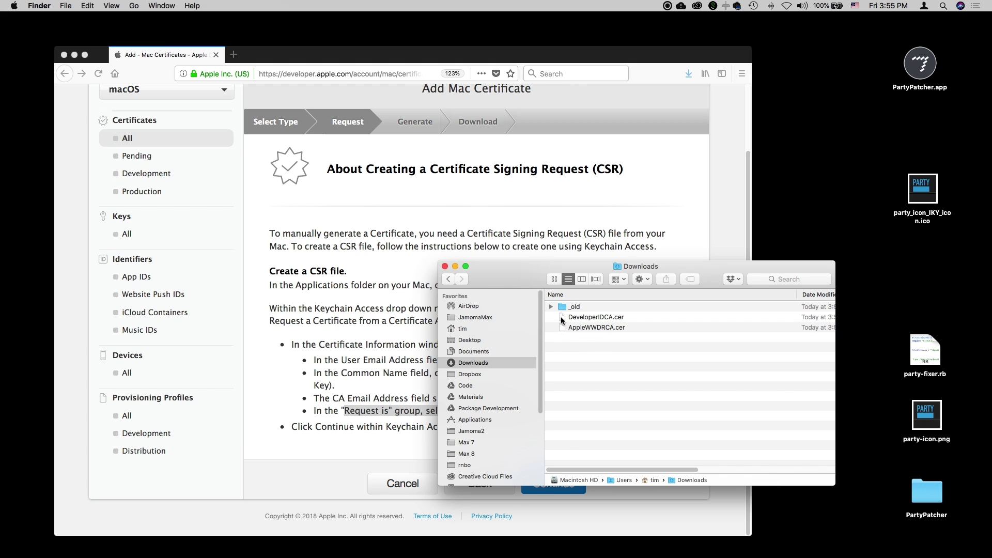
double_click(562, 319)
click(673, 355)
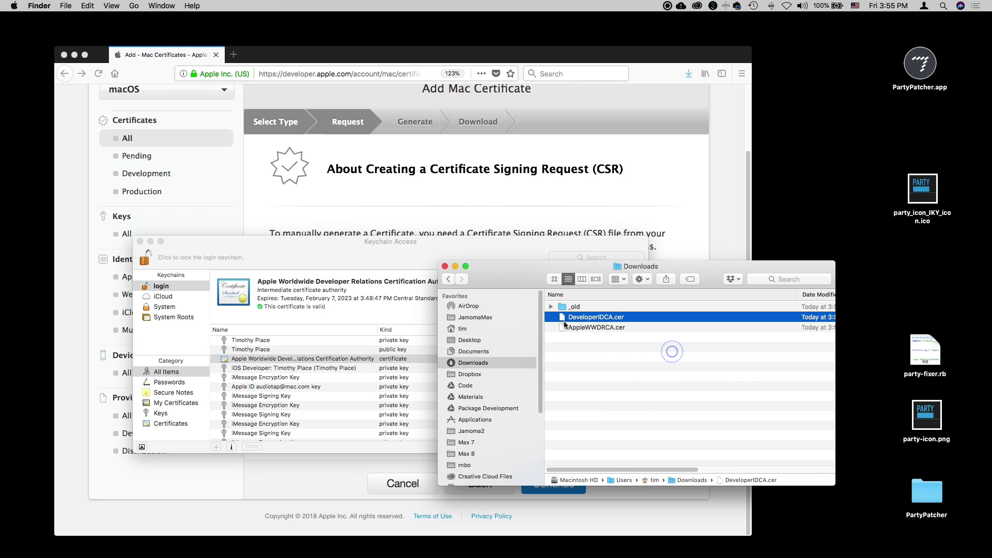
double_click(560, 327)
Show All Items in Keychain Access and sort by Kind to find the WWDR certificate.
click(686, 361)
click(148, 424)
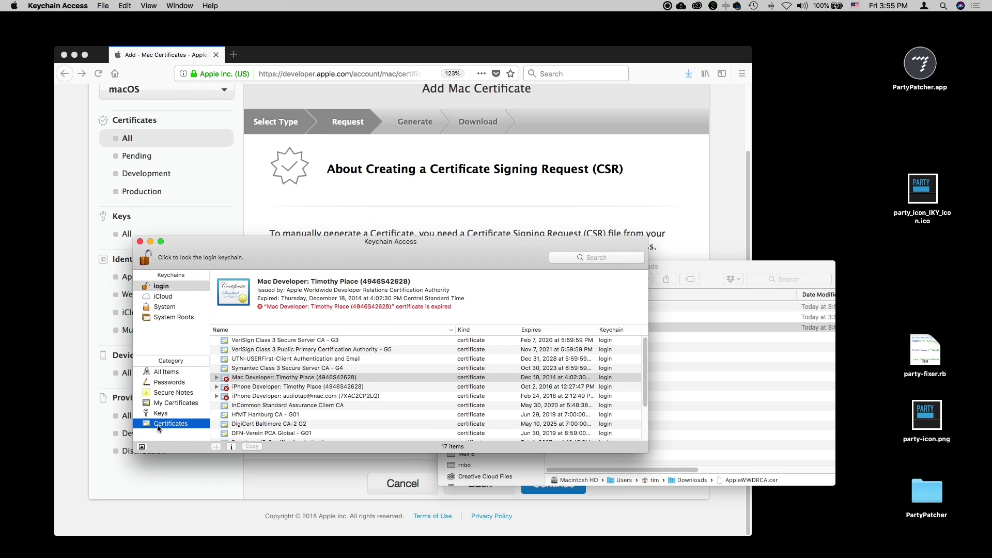
click(158, 373)
scroll(353, 362, down, 10)
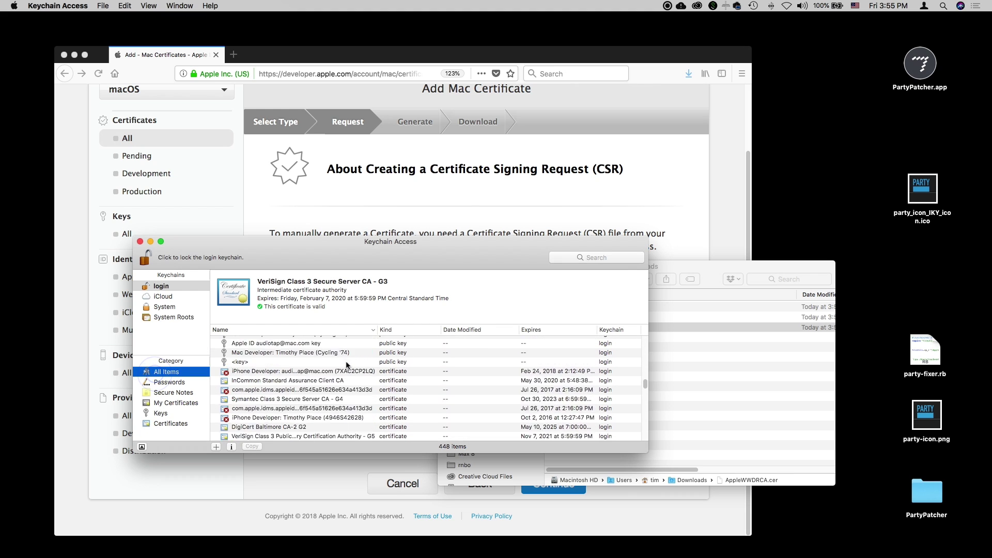
scroll(352, 361, up, 10)
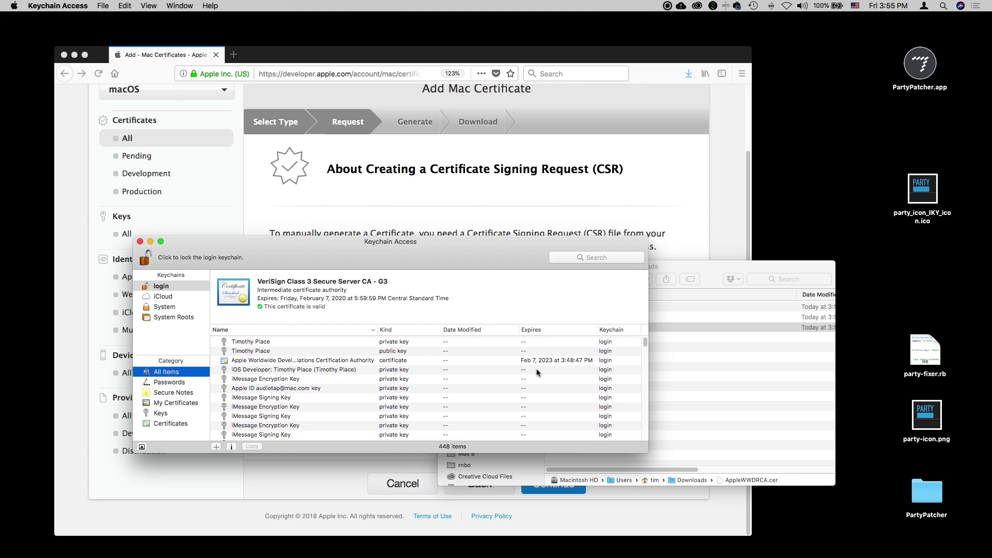
click(361, 360)
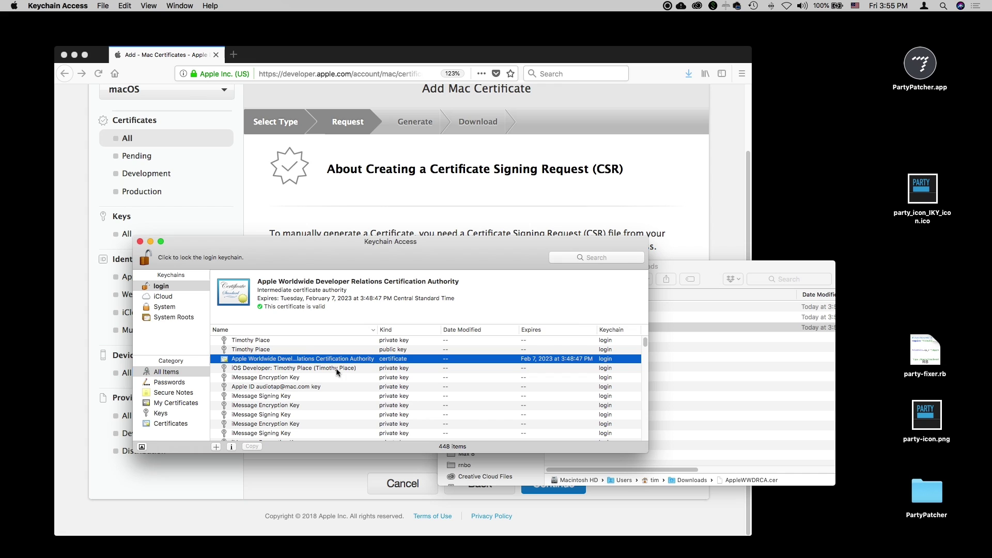
click(403, 330)
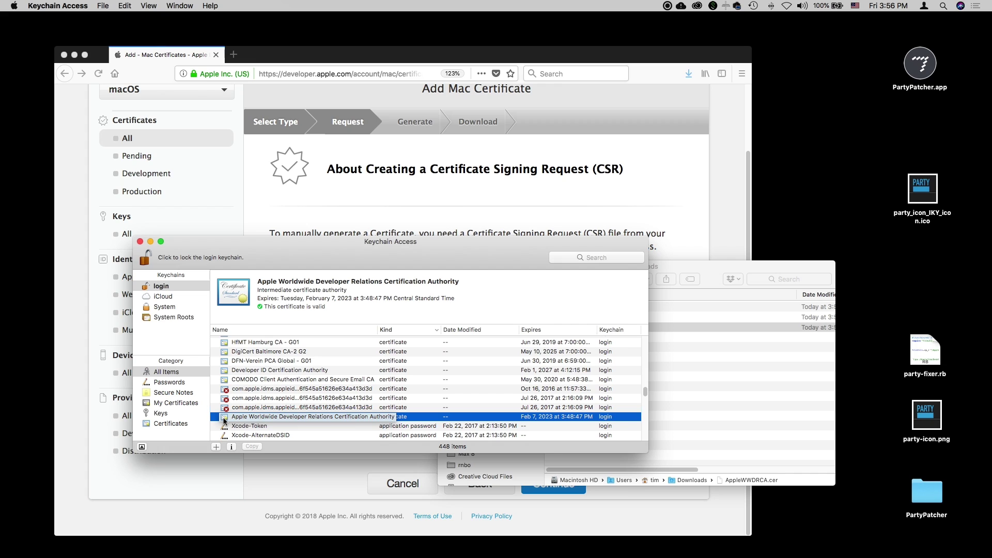
Start Certificate Assistant's Request a Certificate From a Certificate Authority and enter the user's e-mail address.
click(51, 4)
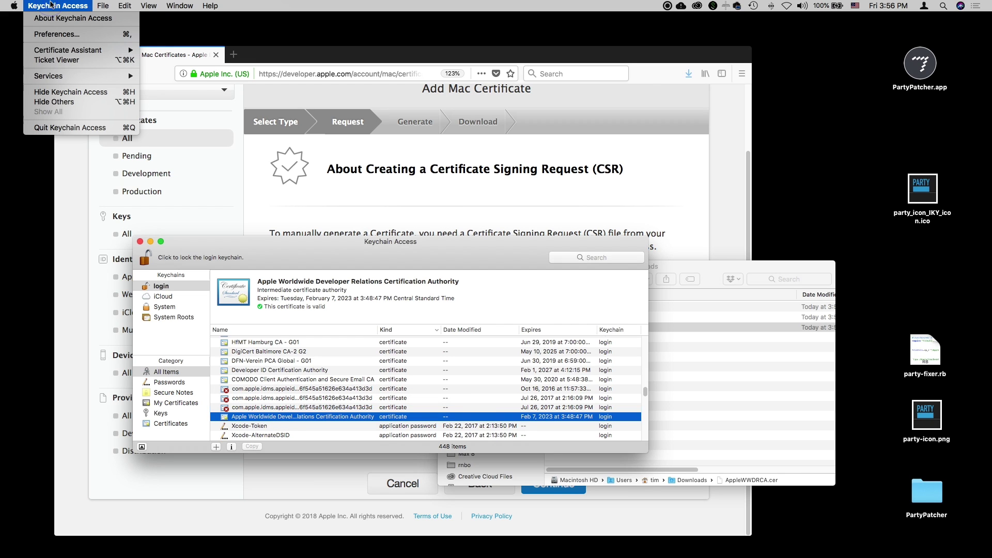
mouse_move(63, 52)
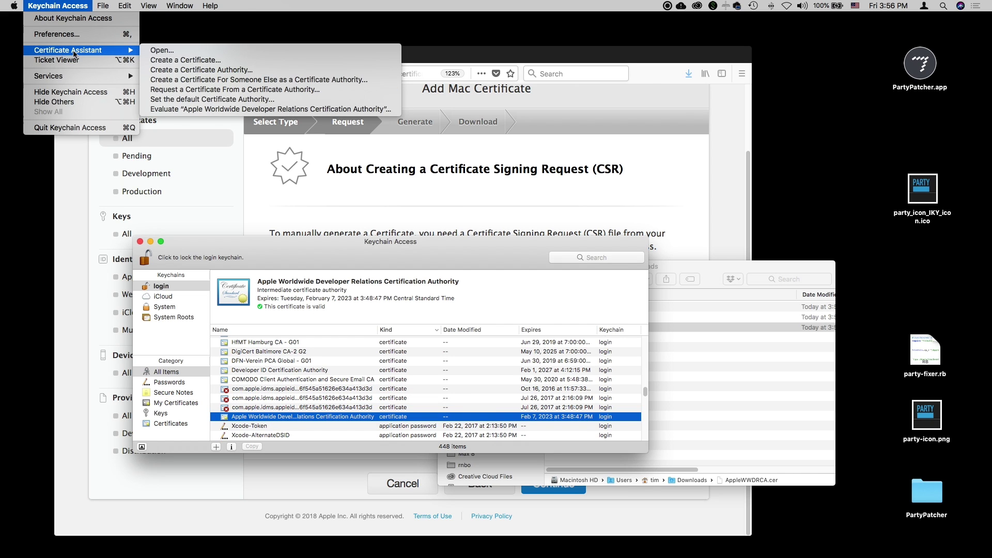
click(201, 93)
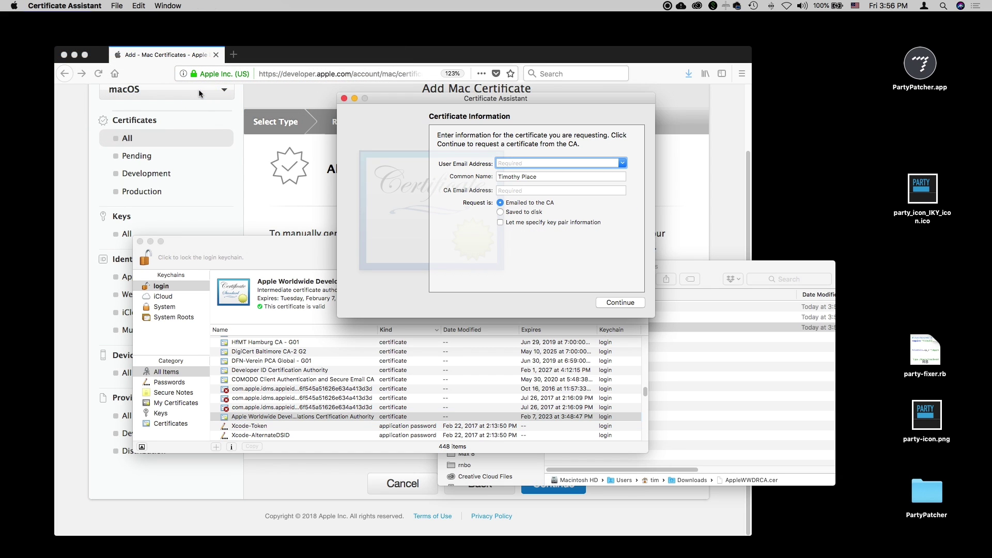
click(527, 164)
key(Tab)
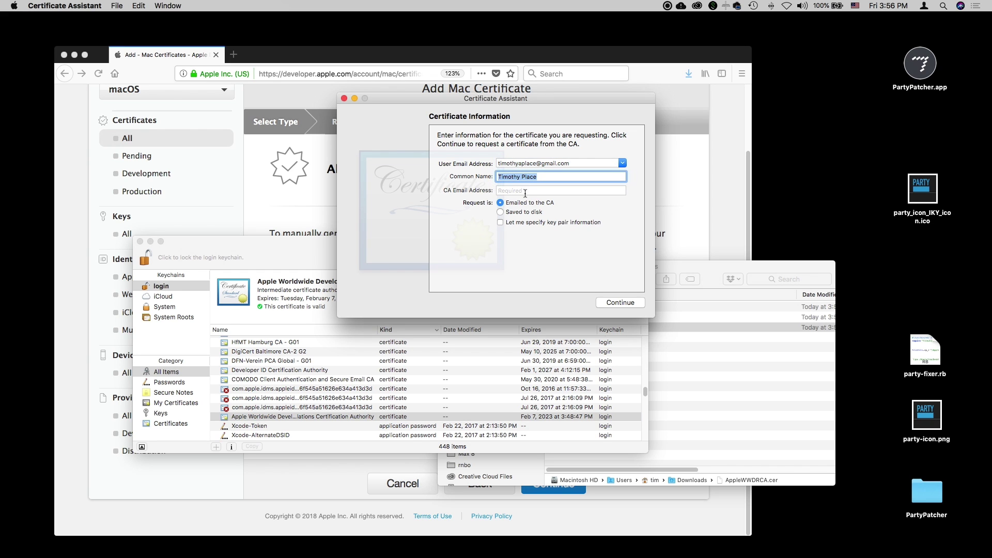
Leave the CA e-mail blank and set the request to Saved to disk.
click(525, 191)
drag(402, 99, 602, 107)
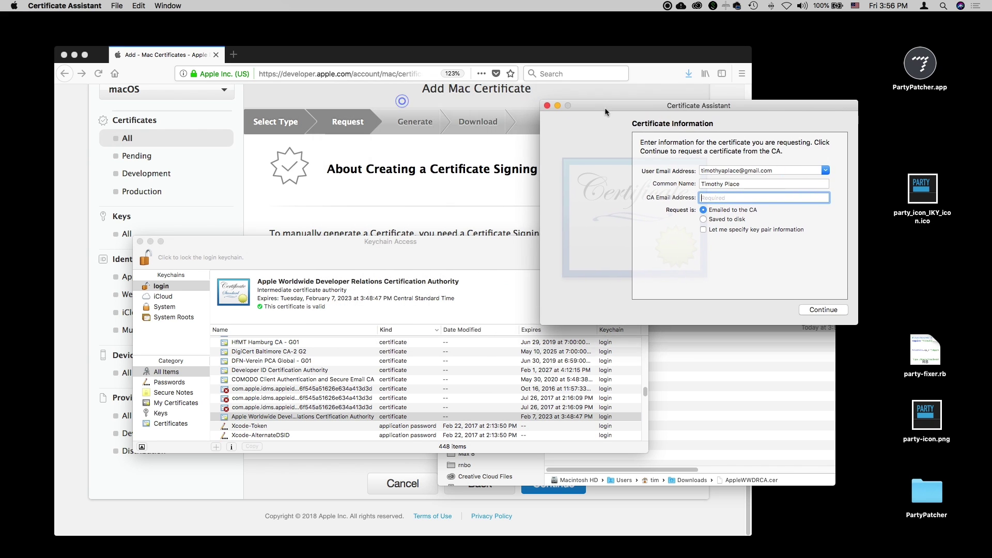
click(440, 163)
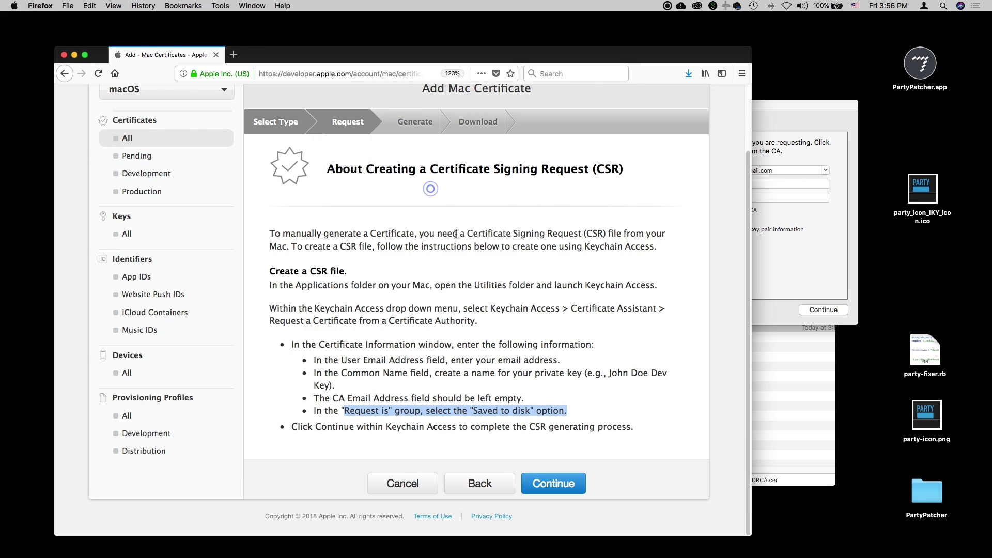
click(804, 231)
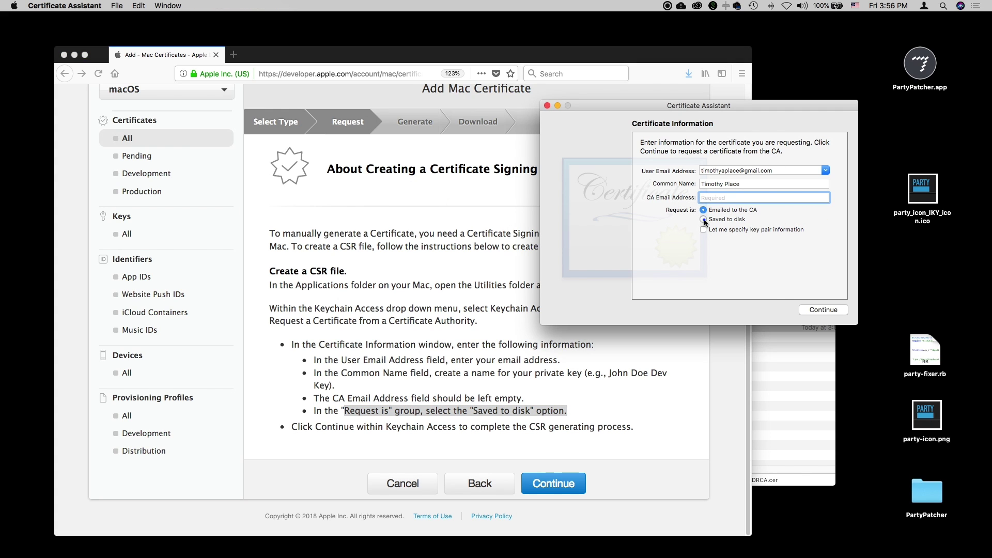
click(704, 221)
click(810, 310)
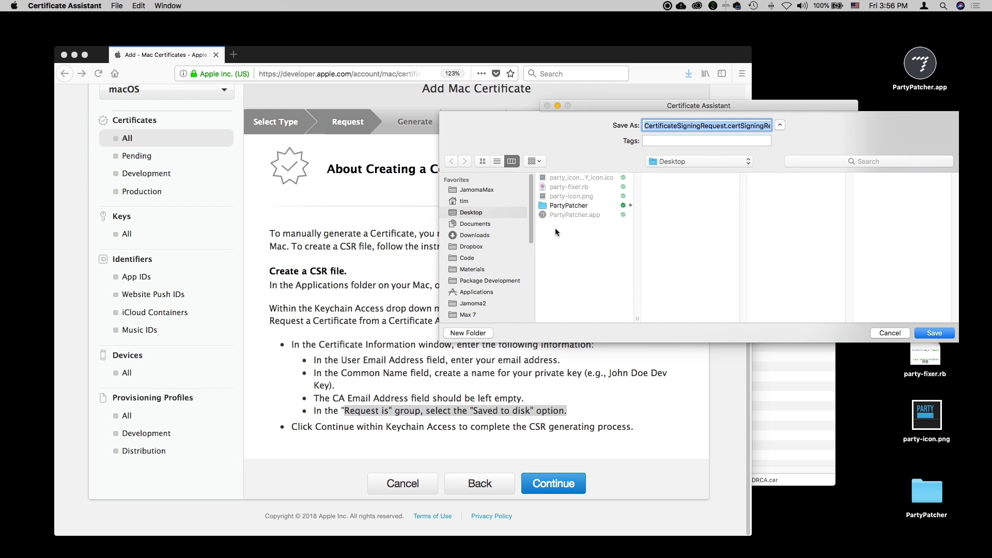
Save CertificateSigningRequest.certSigningRequest to the Desktop and close Certificate Assistant with Done.
click(922, 335)
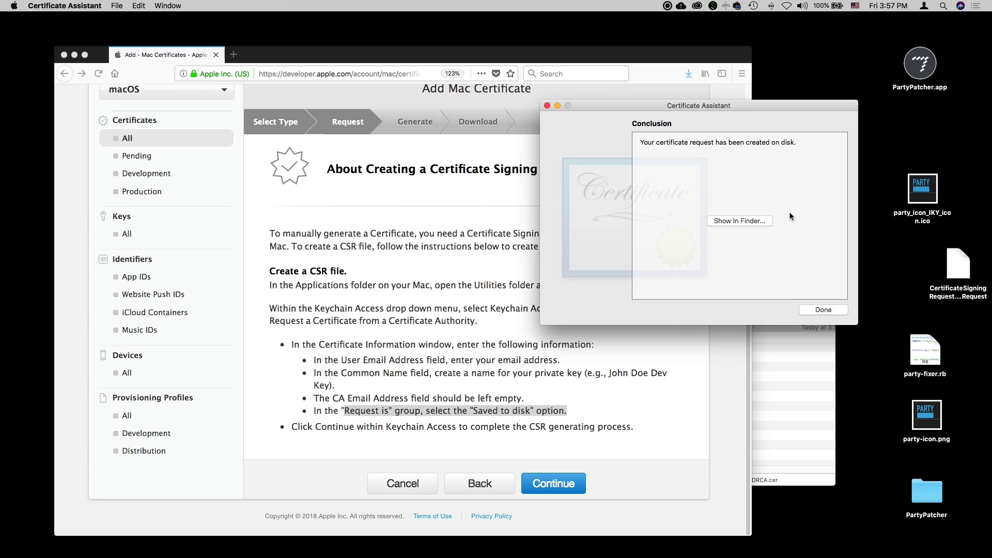
click(956, 277)
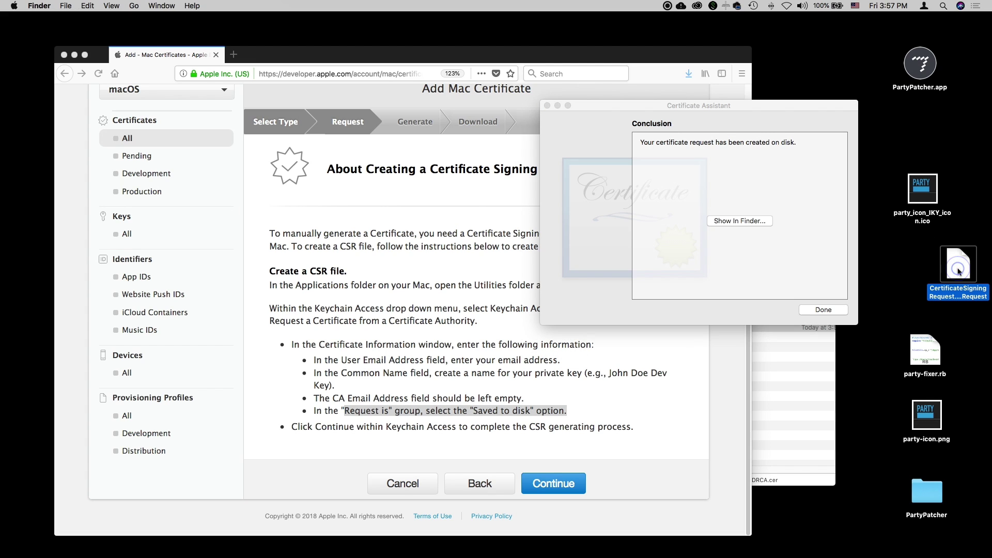
click(604, 111)
click(547, 105)
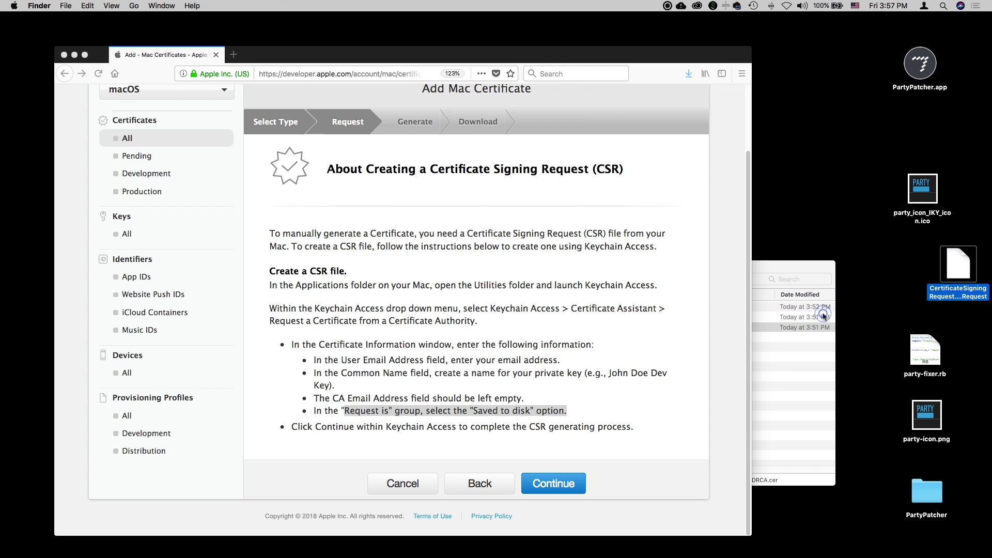
click(509, 328)
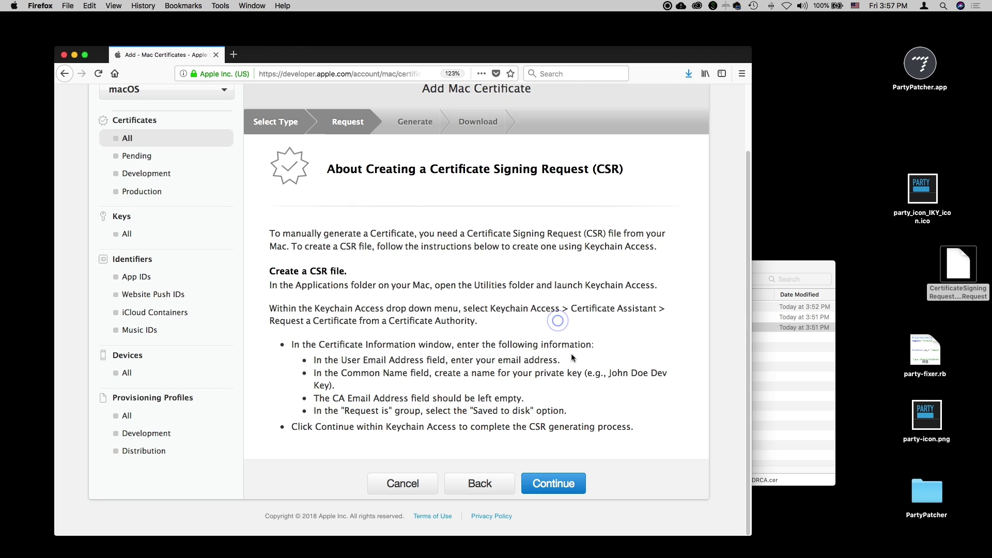
Upload CertificateSigningRequest.certSigningRequest, dismiss the AJAX error, and generate the Mac App Distribution certificate.
click(558, 493)
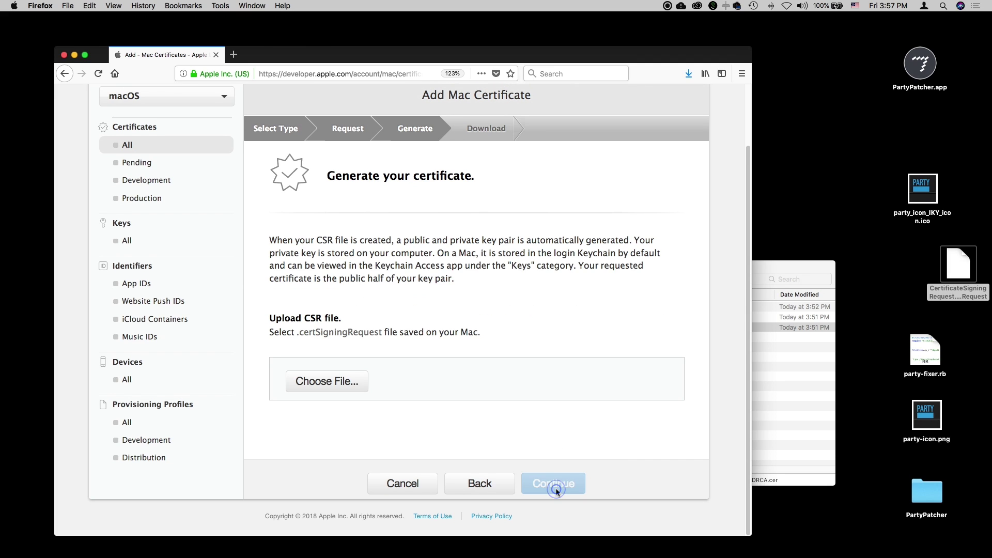
click(330, 382)
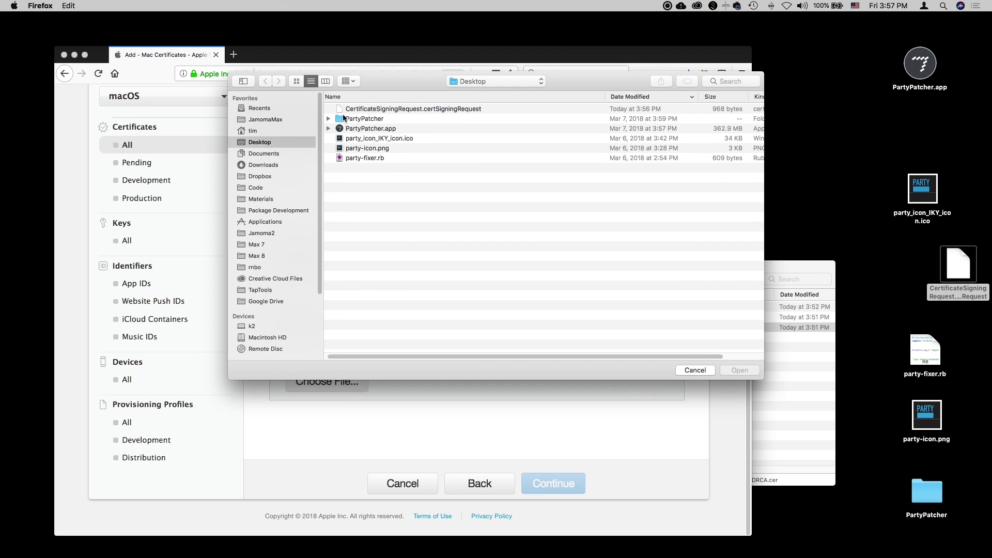
click(352, 109)
click(739, 370)
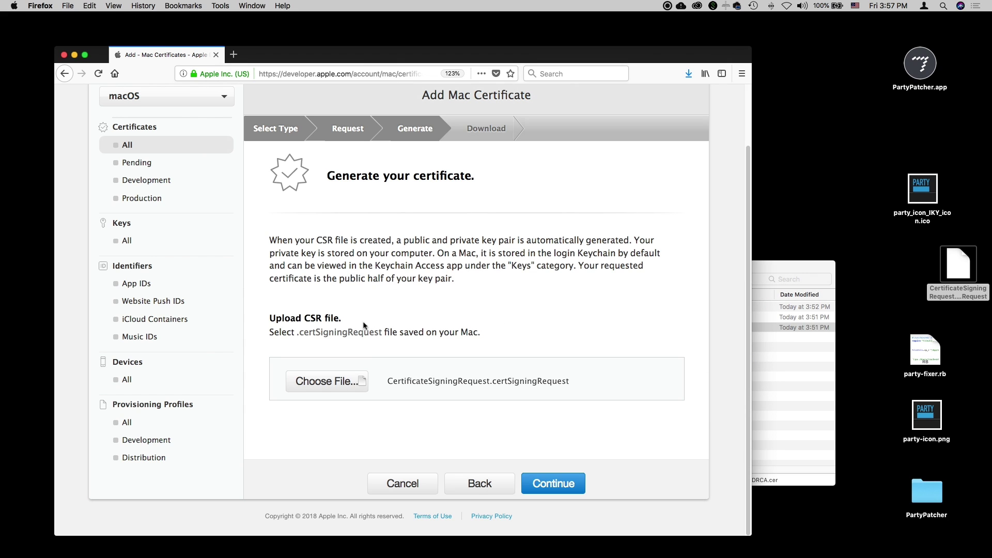
click(563, 486)
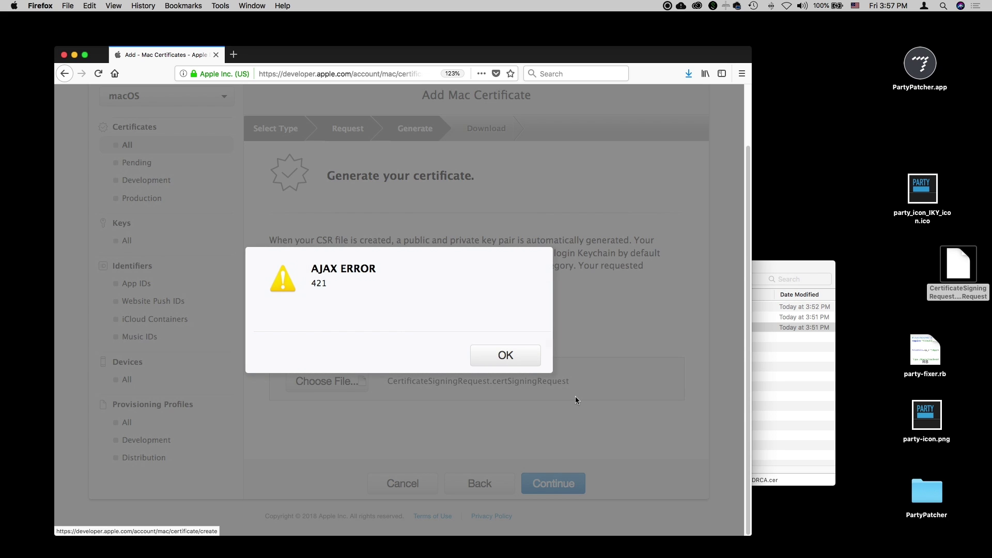
click(509, 359)
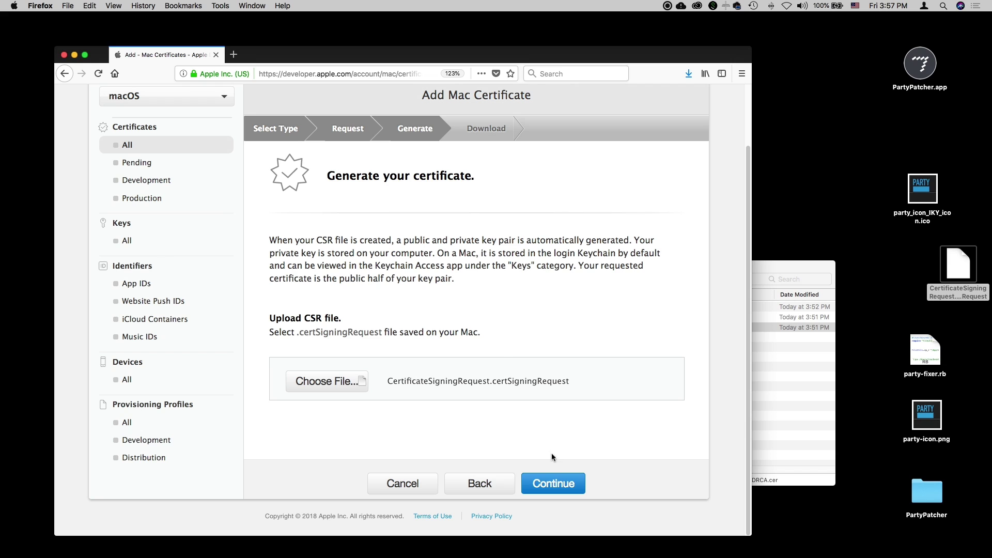
click(555, 487)
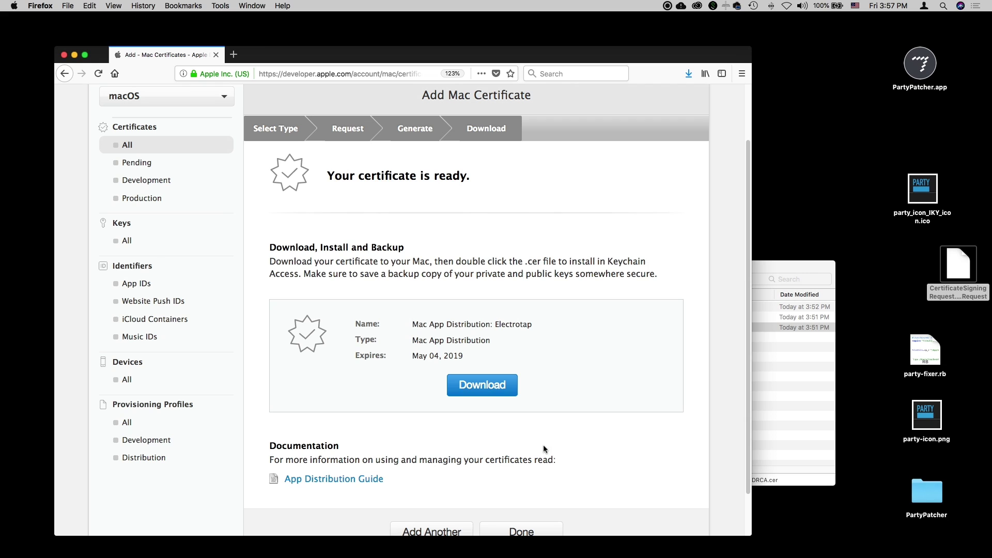
Download the certificate as mac_app.cer and bring up the Finder Downloads folder.
scroll(590, 360, down, 2)
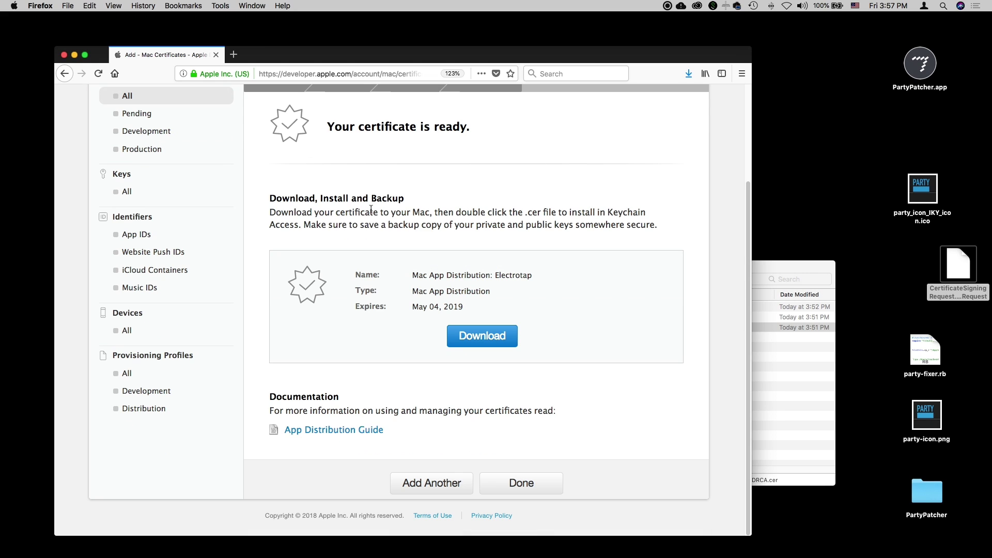
drag(270, 197, 444, 212)
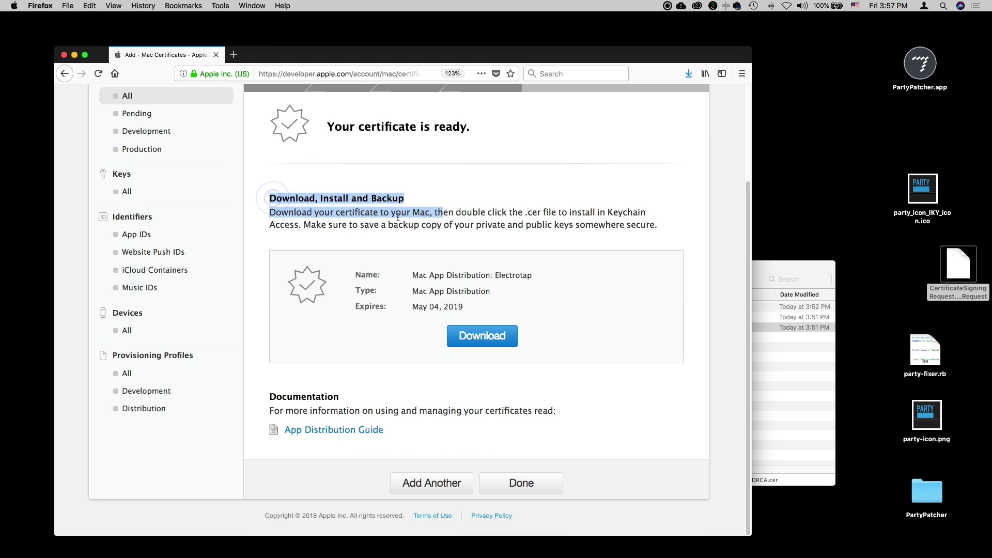
click(273, 199)
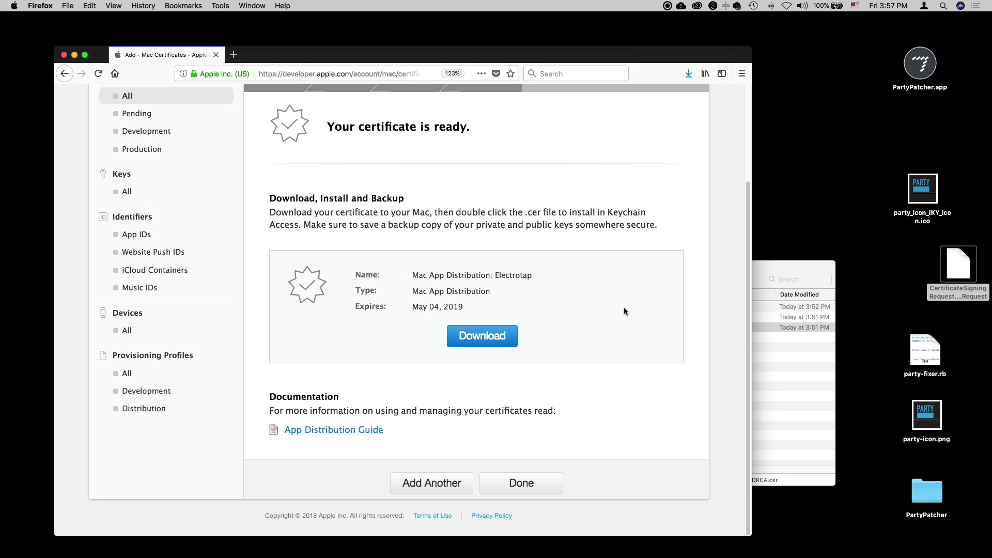
click(478, 335)
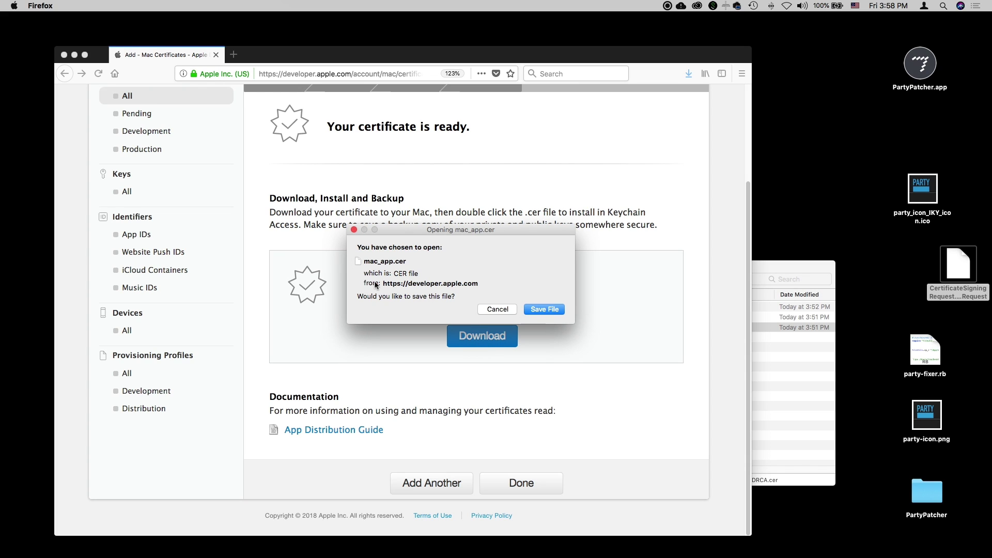
click(538, 309)
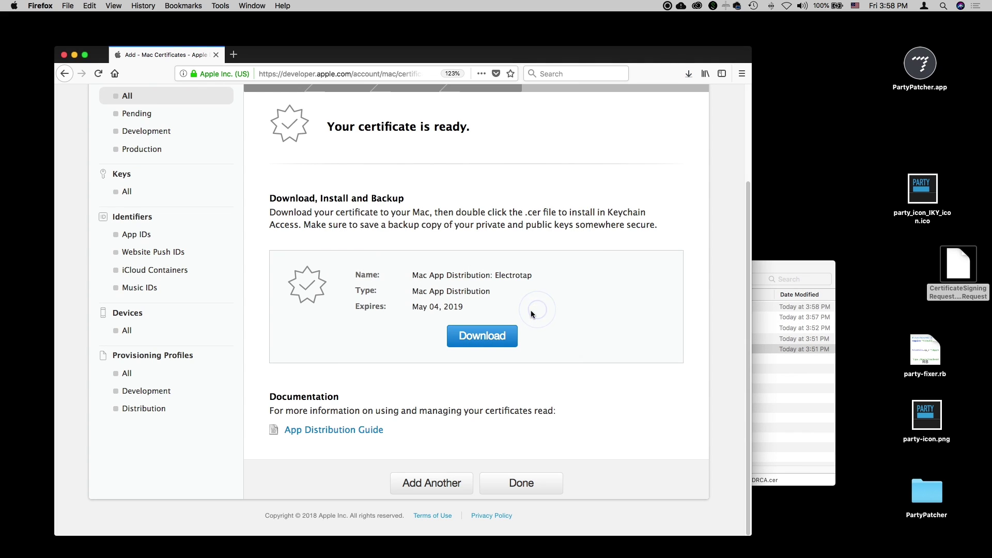
click(819, 263)
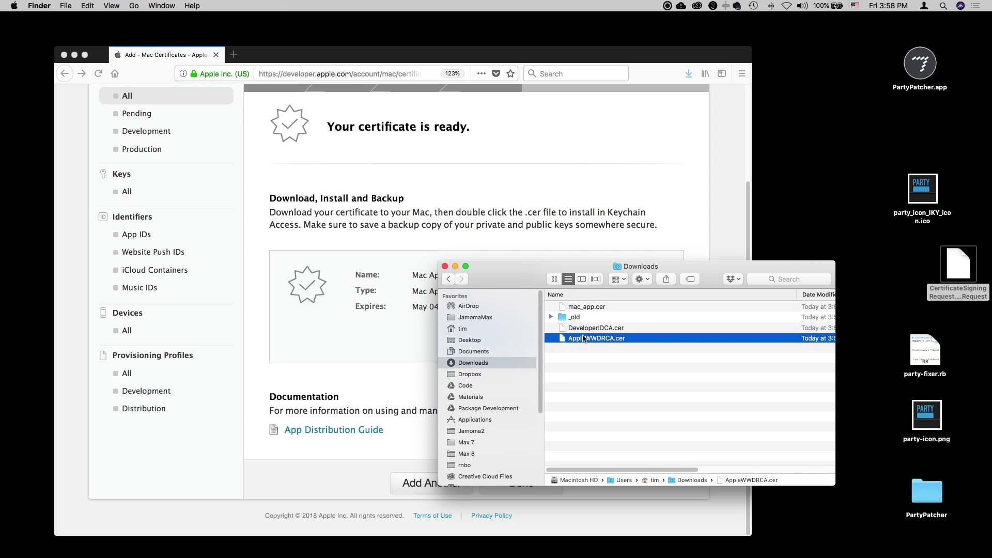
Import mac_app.cer from the Downloads folder into Keychain Access.
click(577, 308)
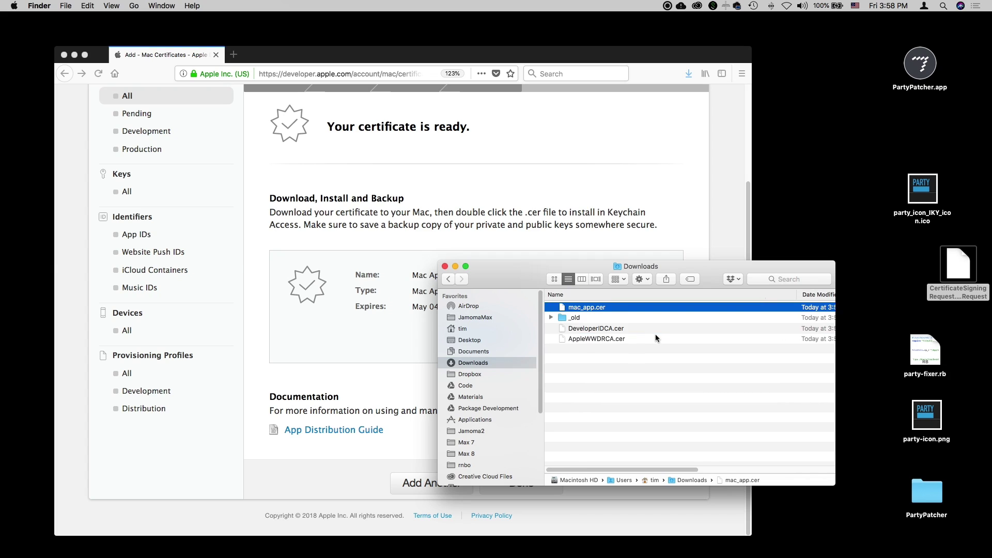
double_click(562, 310)
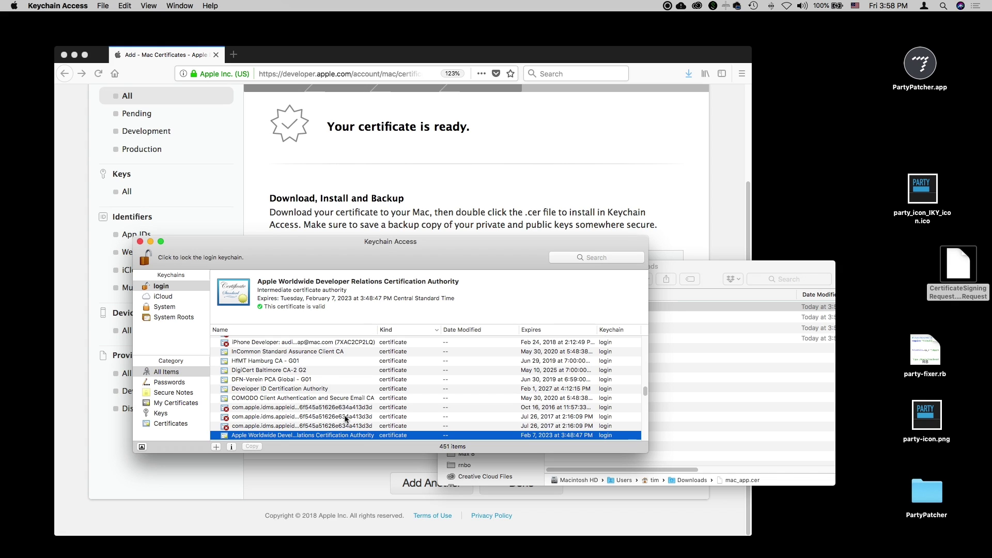
Sort the login keychain newest-first, select the 3rd Party Mac Developer Application certificate, widen Name column.
click(482, 332)
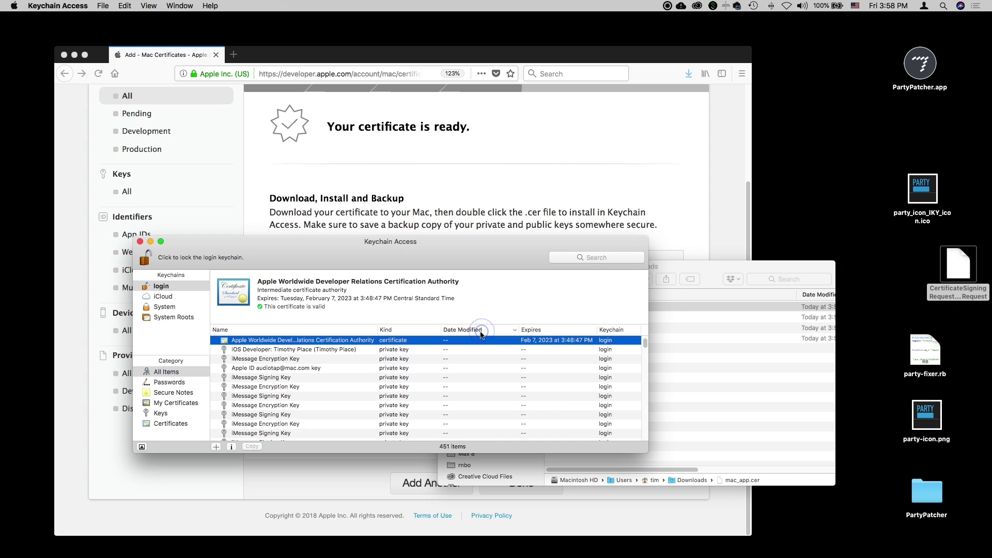
click(481, 332)
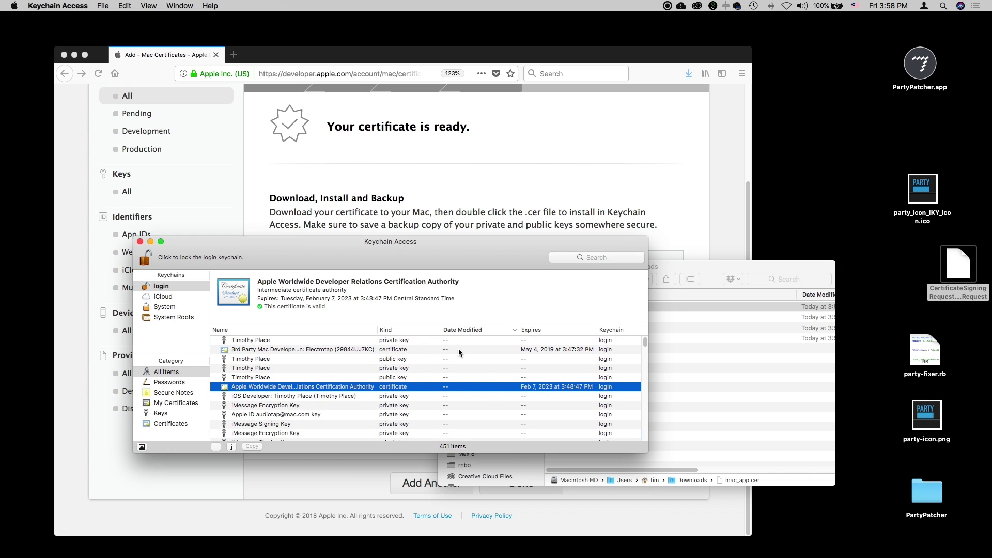
click(457, 349)
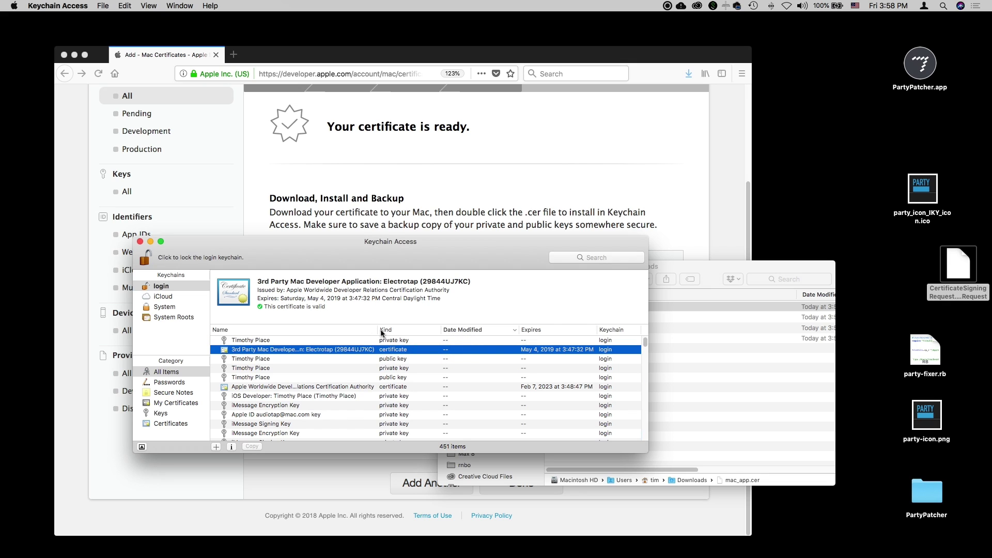
drag(378, 330, 416, 330)
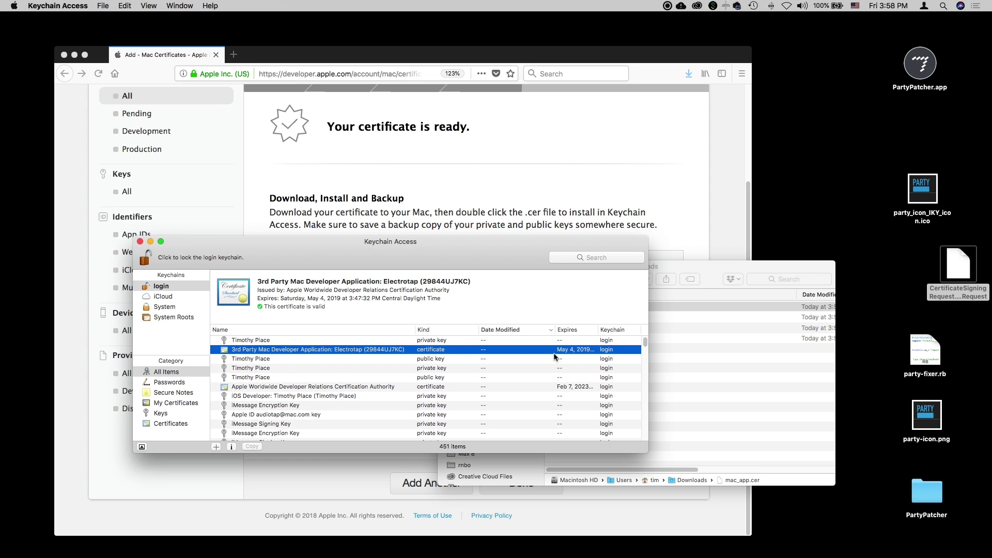
Bring the Mac App Distribution certificate download page in Firefox back to the front.
click(446, 208)
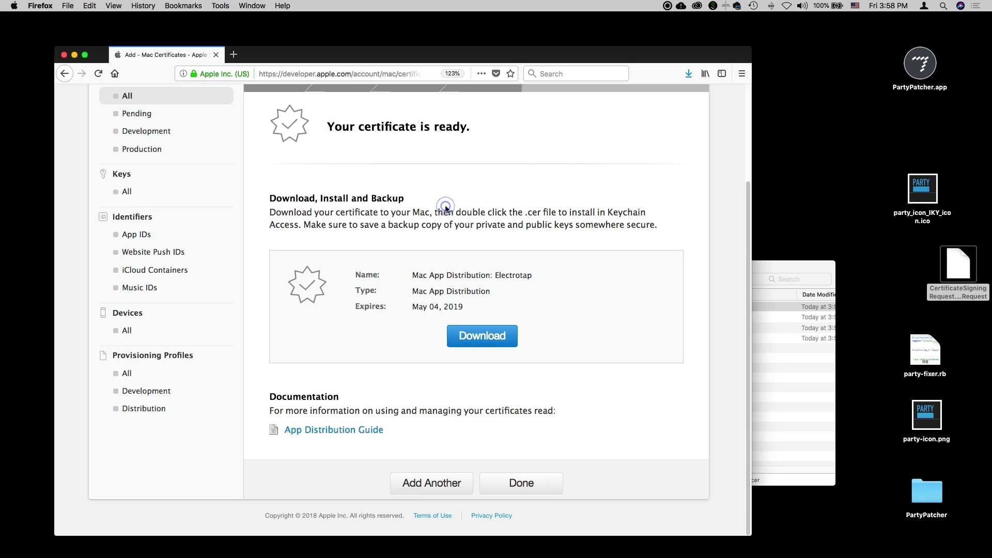
scroll(534, 425, up, 3)
scroll(533, 377, down, 3)
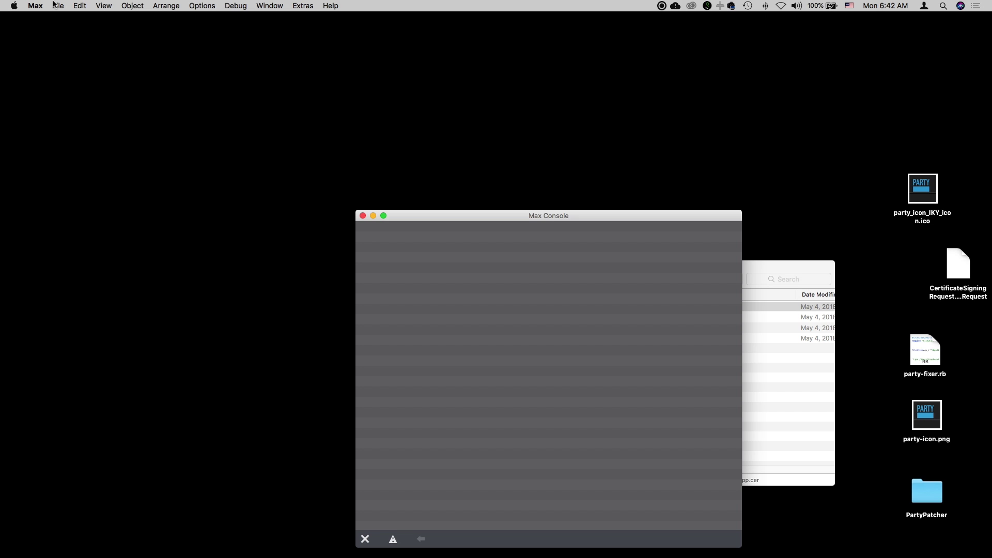
Open the recent project PartyPatcher.maxproj and bring its Project window and main patcher forward.
click(53, 4)
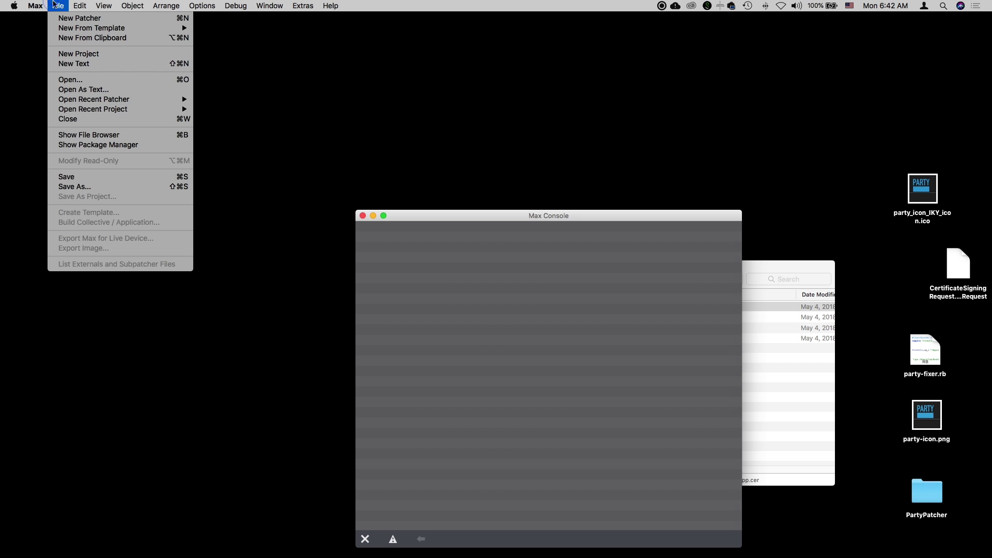
mouse_move(117, 112)
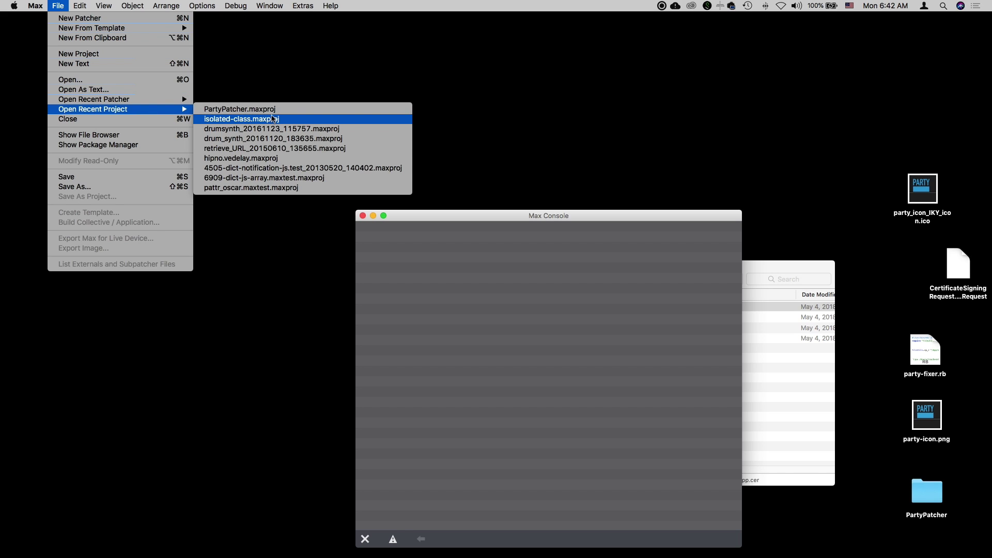
click(272, 109)
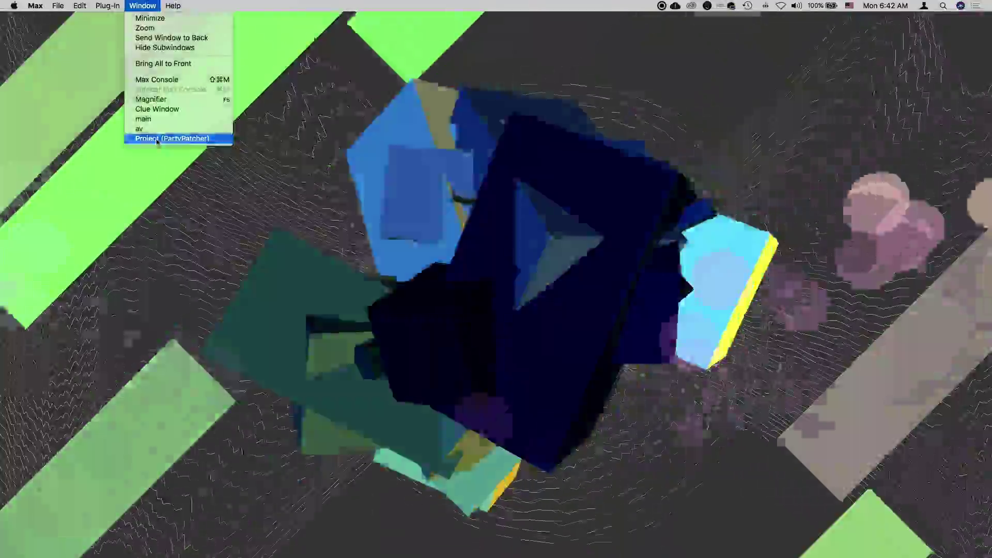
click(156, 141)
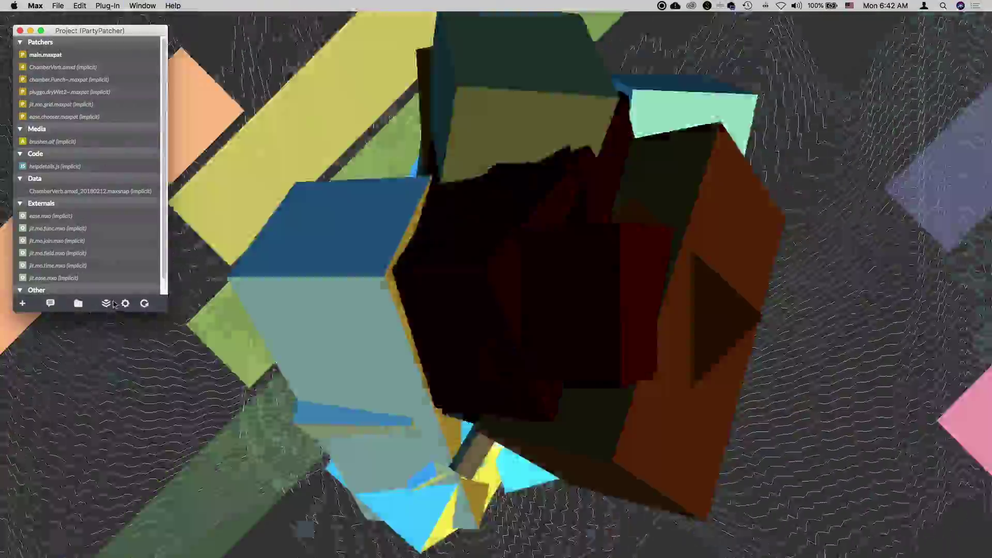
click(125, 304)
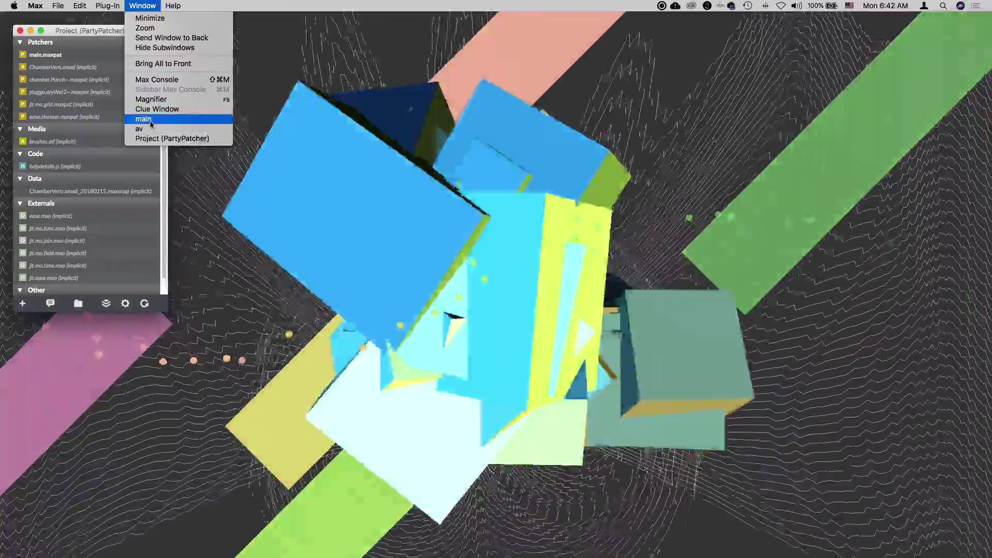
click(151, 122)
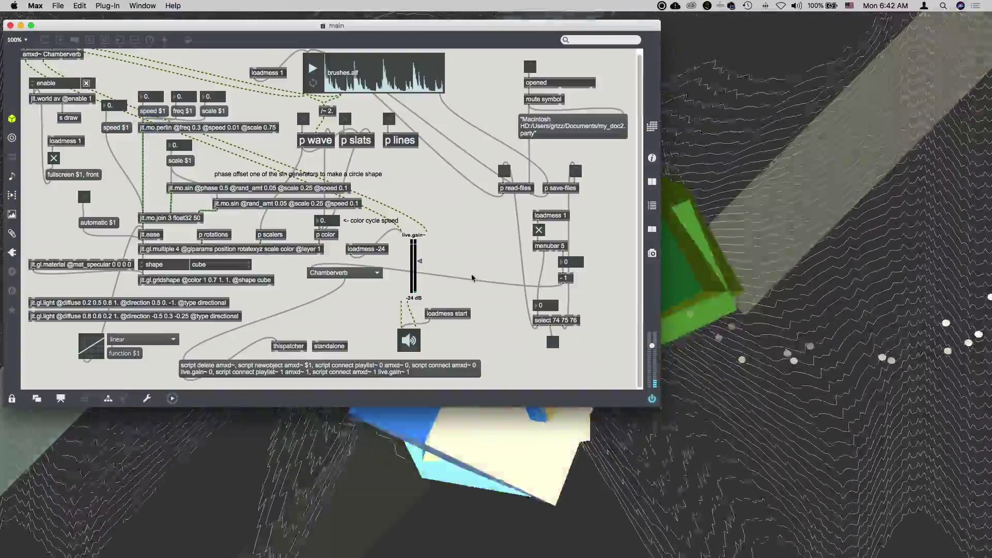
Unlock the main patcher and inspect the text of the standalone message box.
key(super+e)
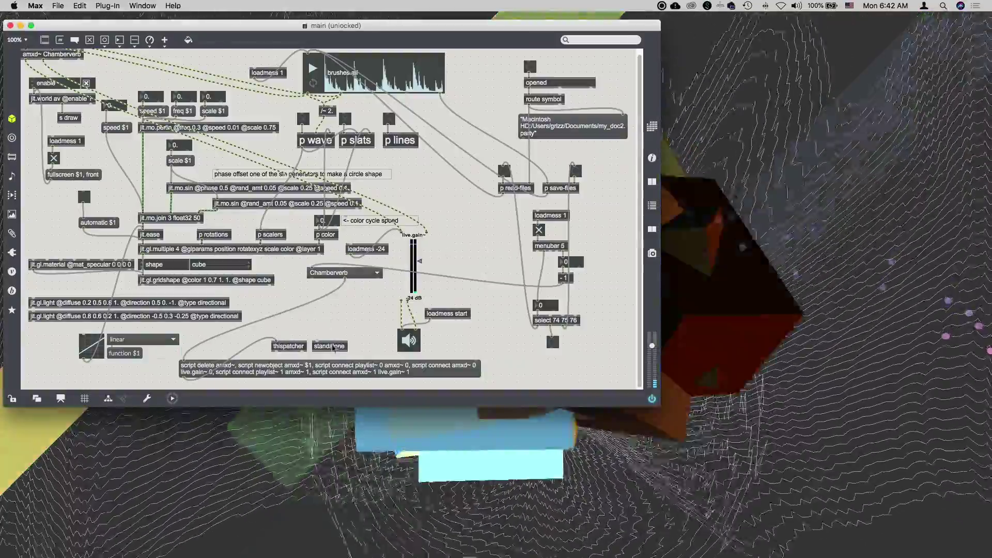
click(329, 347)
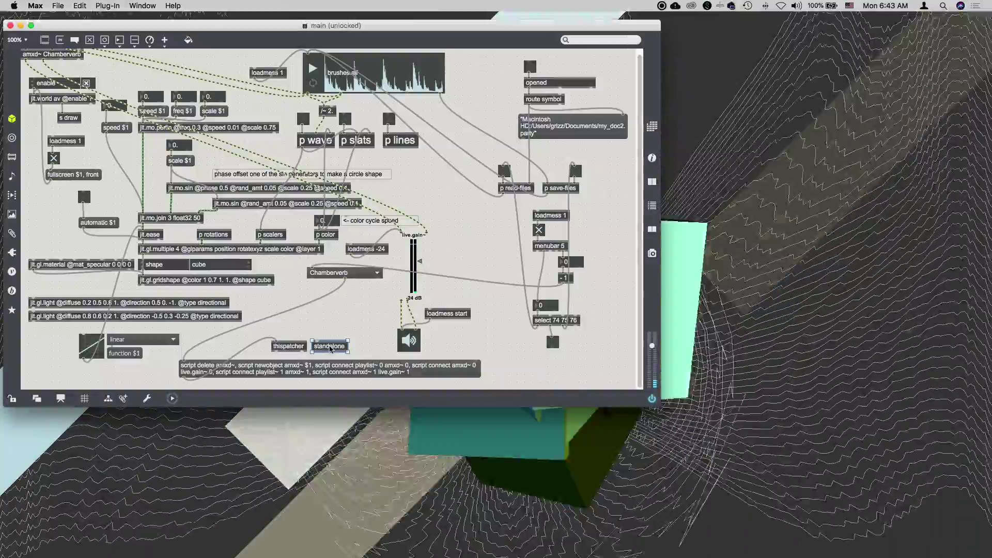
double_click(329, 348)
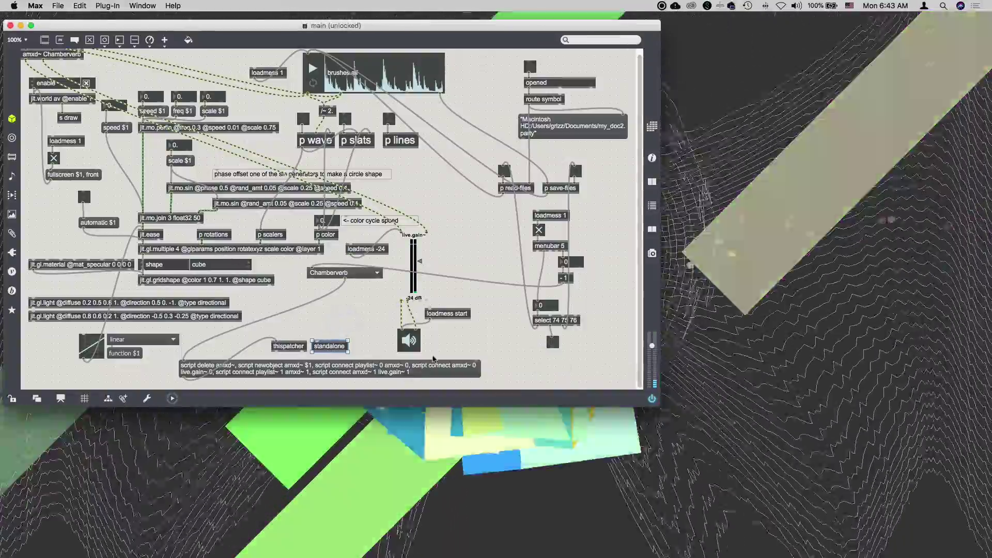
click(339, 334)
scroll(340, 337, up, 1)
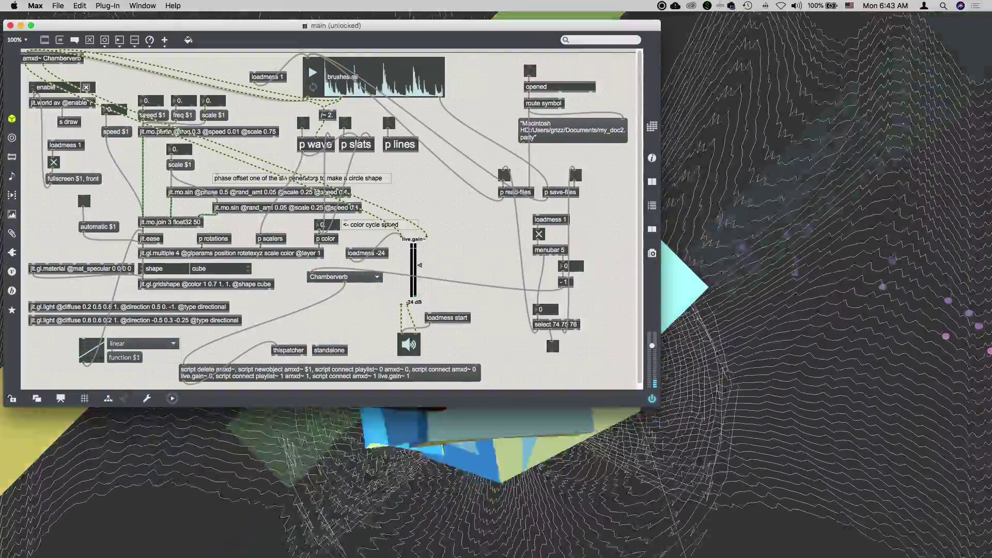
Restore the full Max Menus from the File menu and select the standalone object.
click(140, 6)
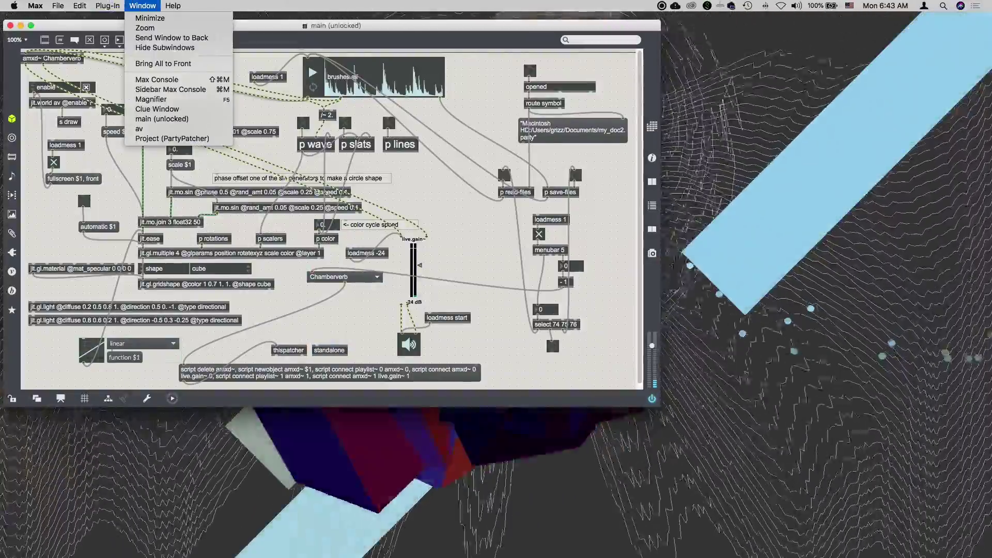
click(141, 5)
click(58, 5)
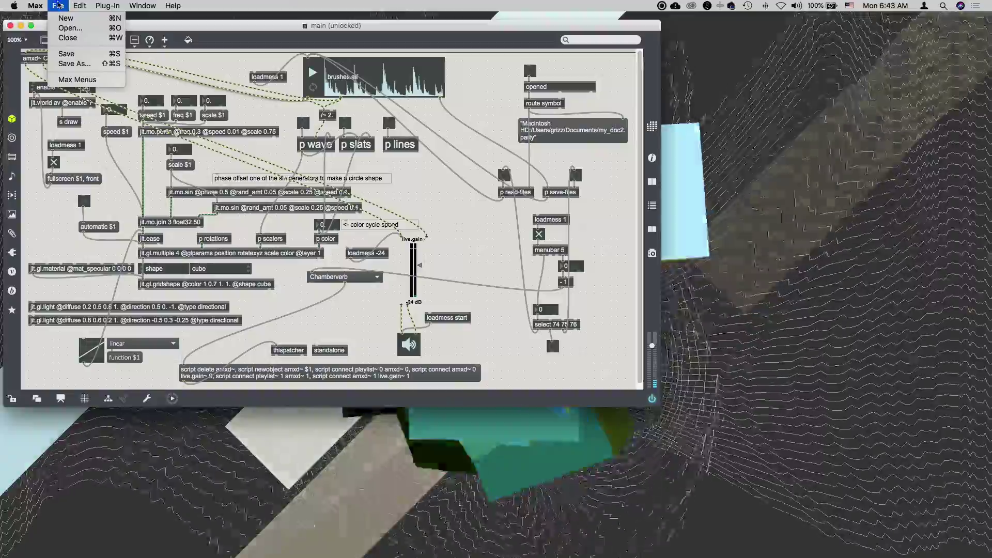
click(77, 80)
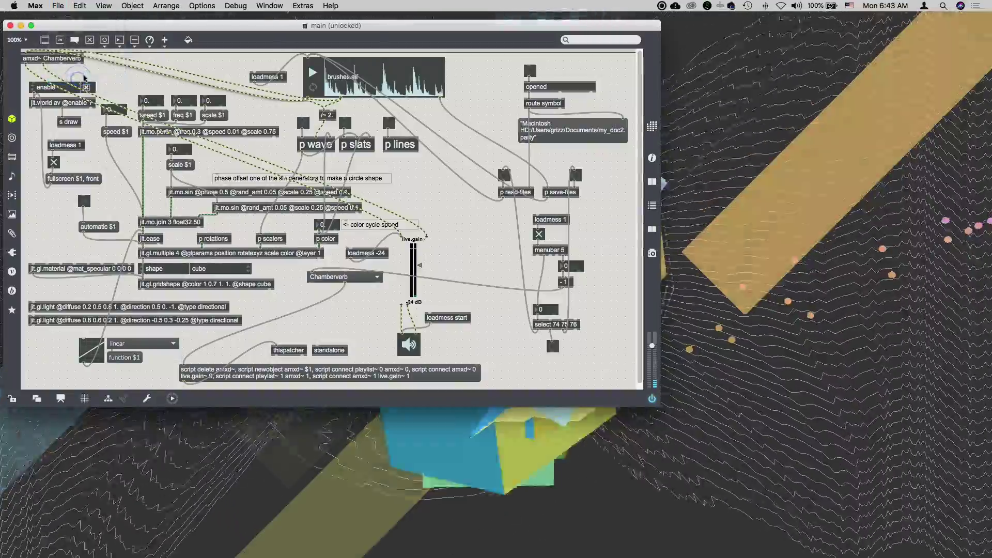
click(334, 350)
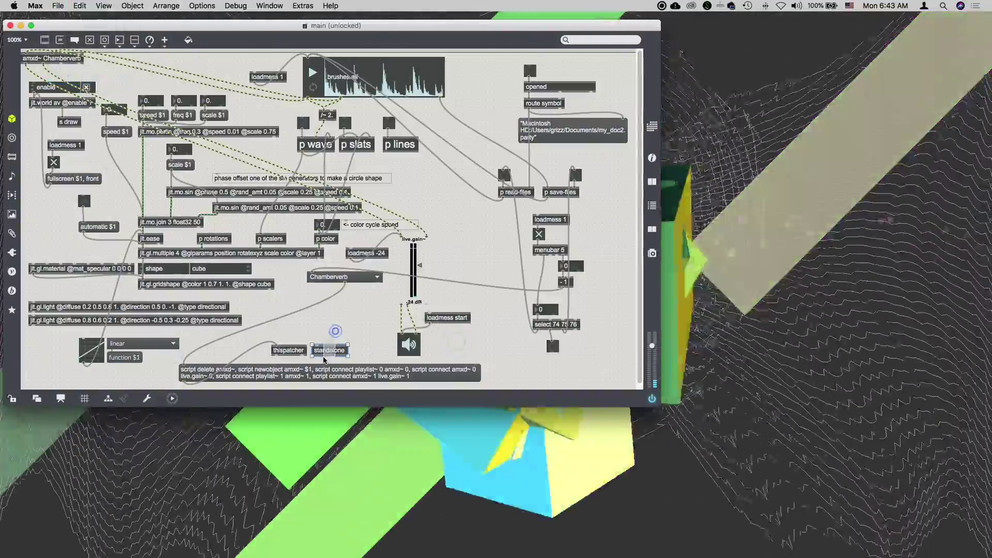
In the standalone inspector, change Bundle Identifier from com.mycompany.myprogram to com.cycling74.partypatcher.
key(super+i)
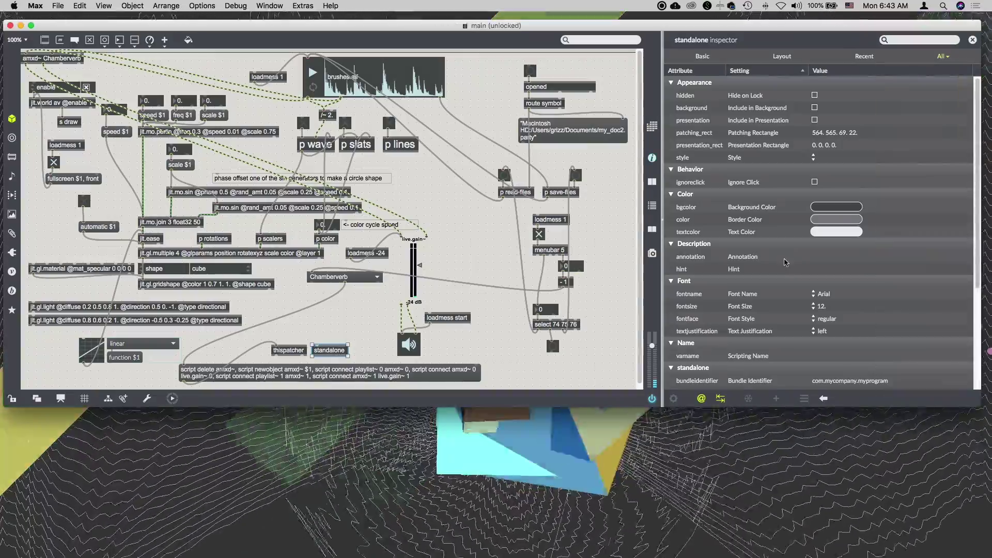
scroll(861, 230, down, 5)
scroll(861, 229, down, 1)
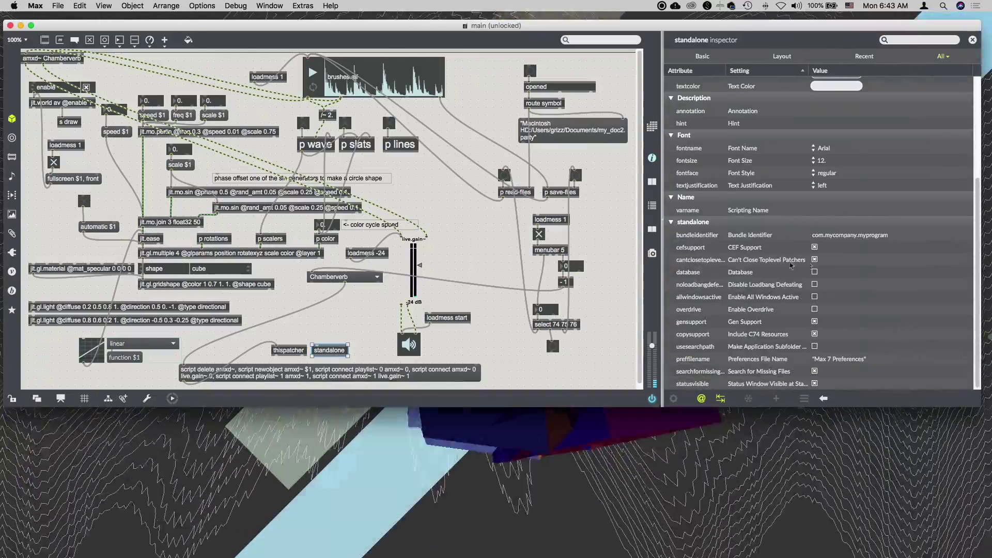
click(839, 235)
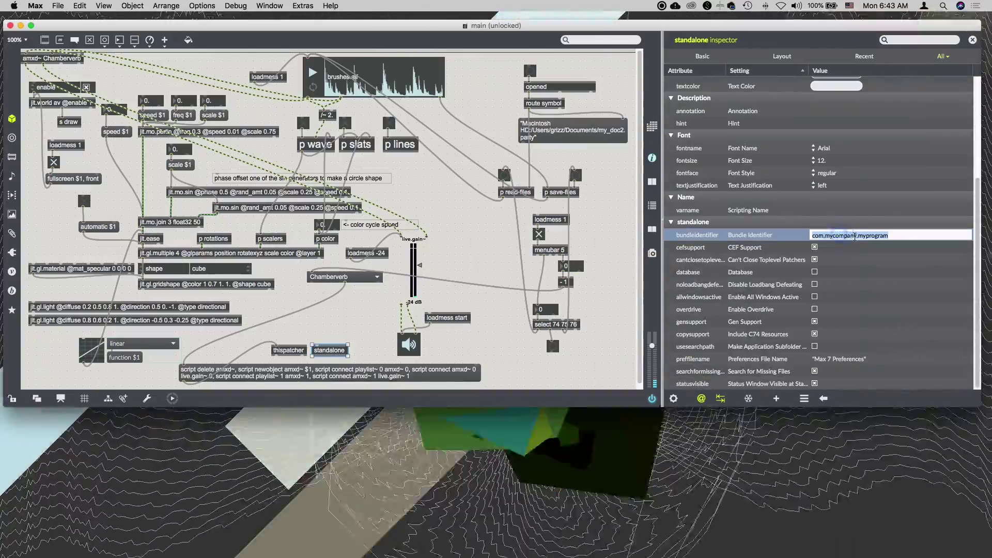
double_click(854, 236)
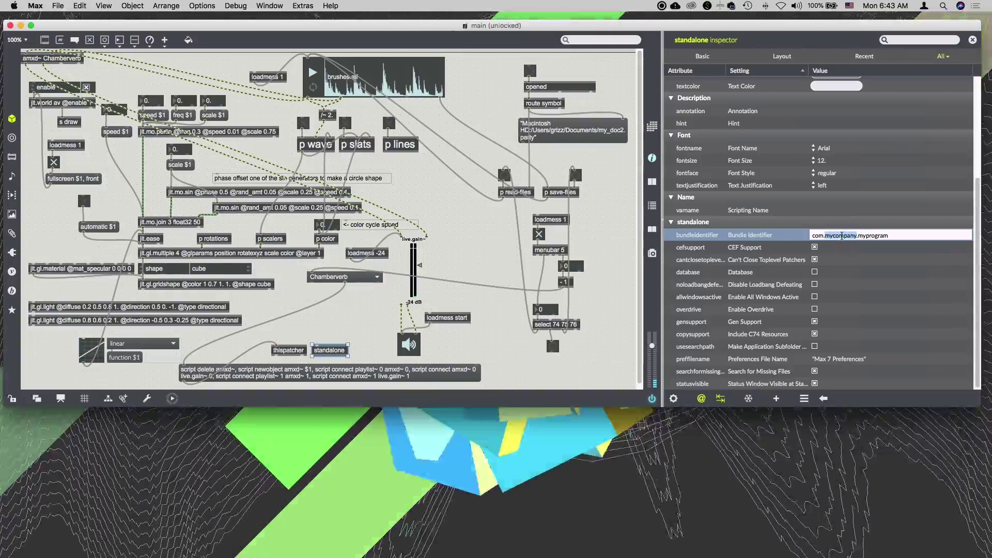
drag(833, 236, 928, 236)
double_click(842, 236)
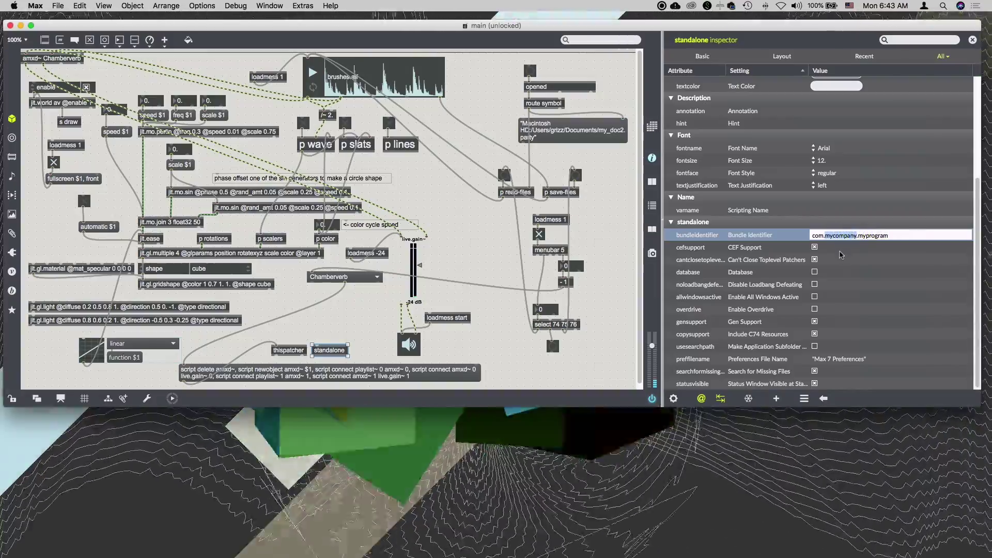
text(cycl)
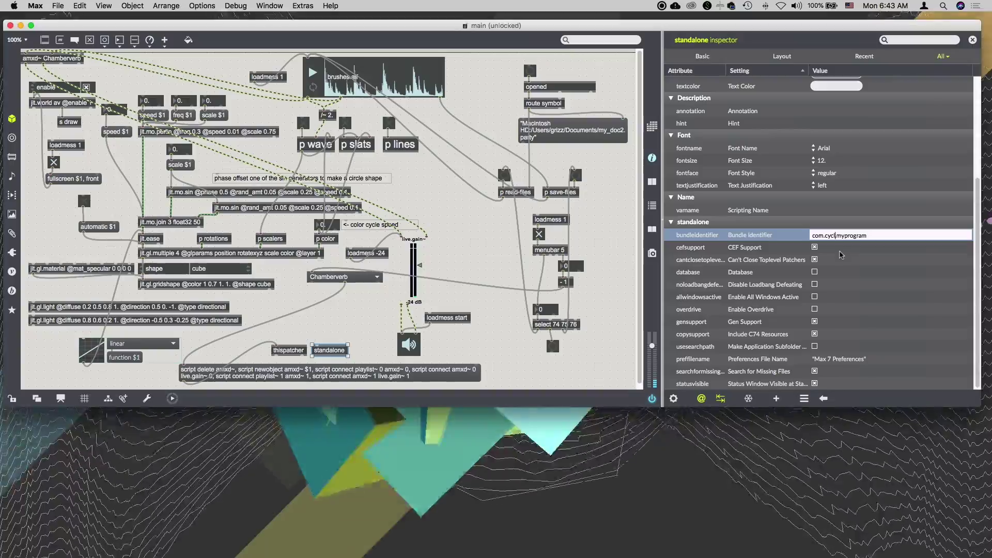
text(ing74)
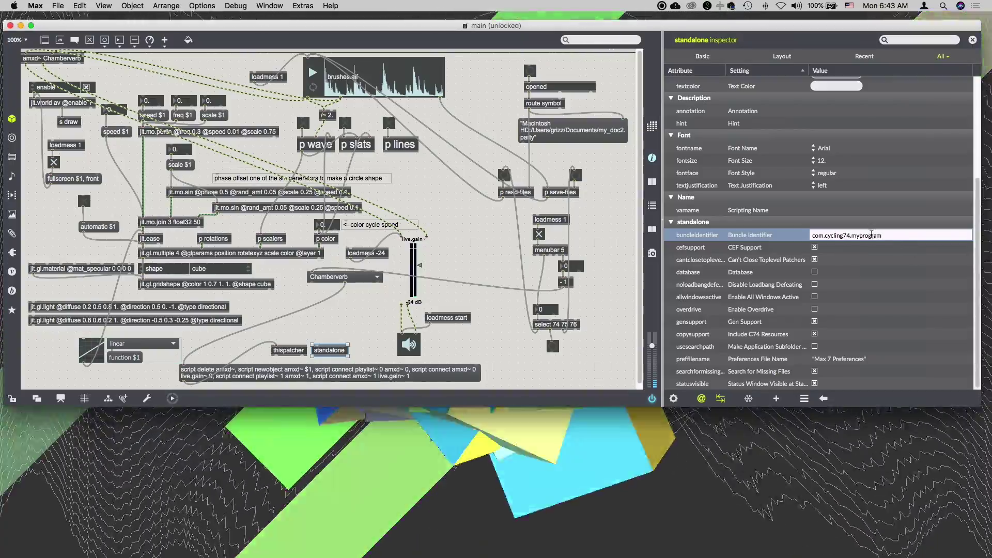
double_click(871, 235)
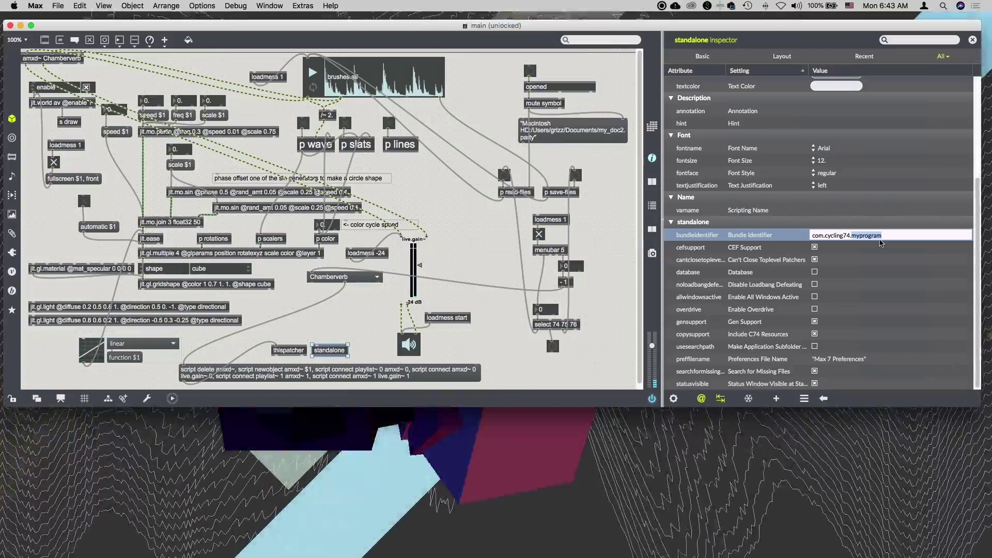
text(partypatche)
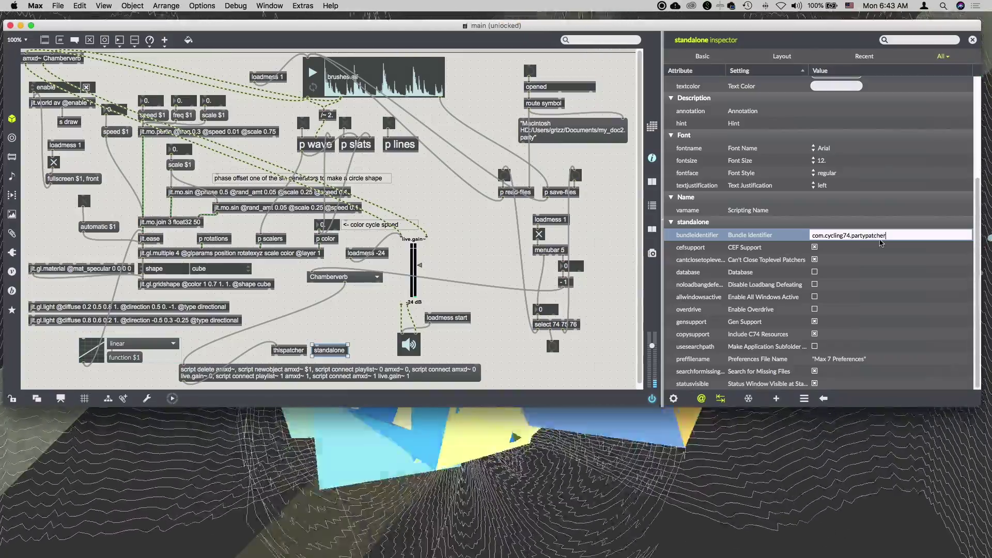
key(Return)
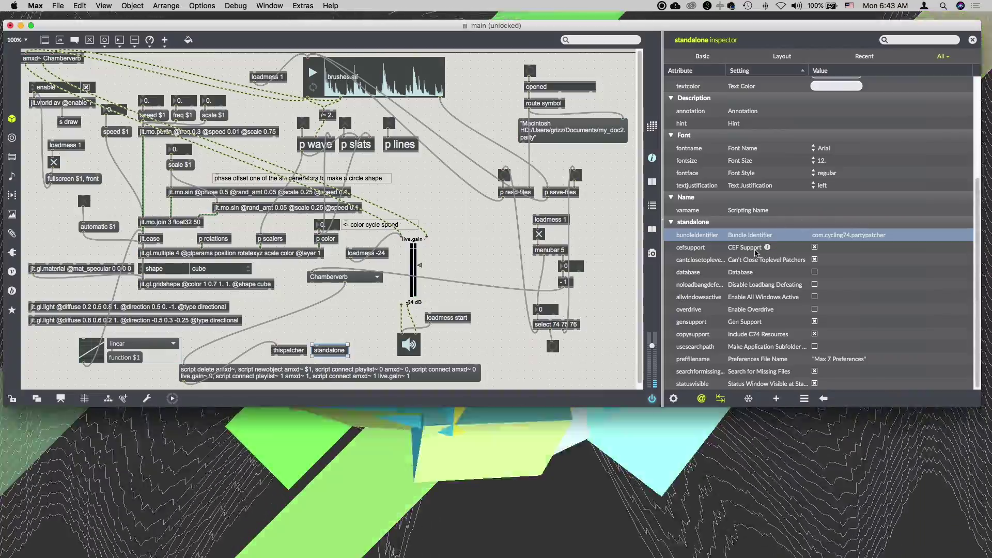
Uncheck CEF Support in the standalone object's inspector.
click(689, 250)
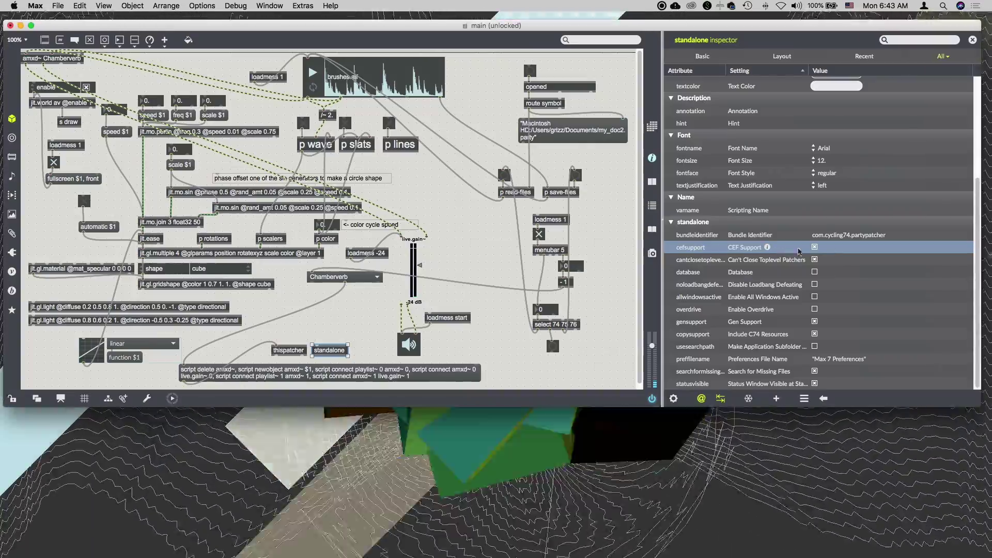
click(815, 248)
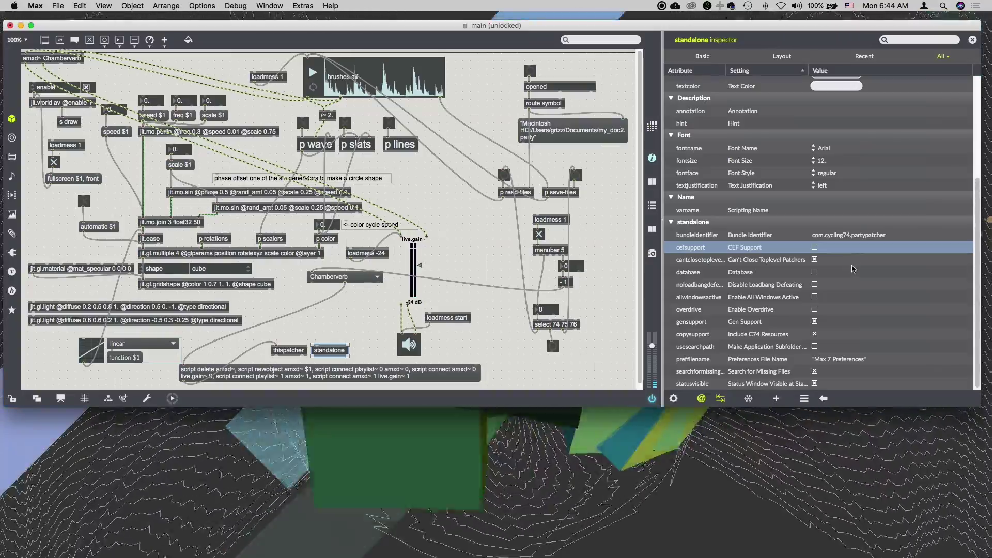
Replace 'Max 7' with 'Party Patcher' so the Preferences File Name reads 'Party Patcher Preferences'.
click(830, 361)
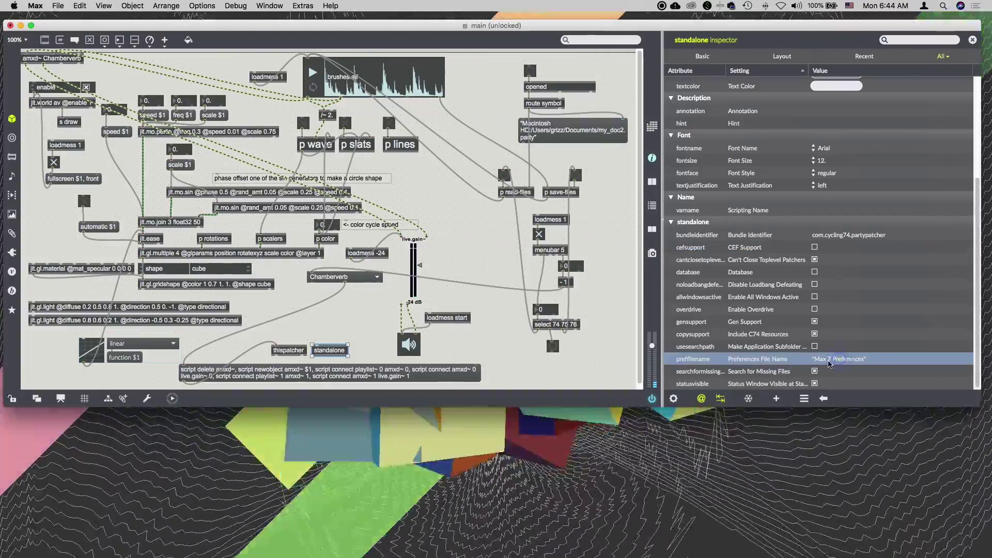
scroll(834, 362, up, 1)
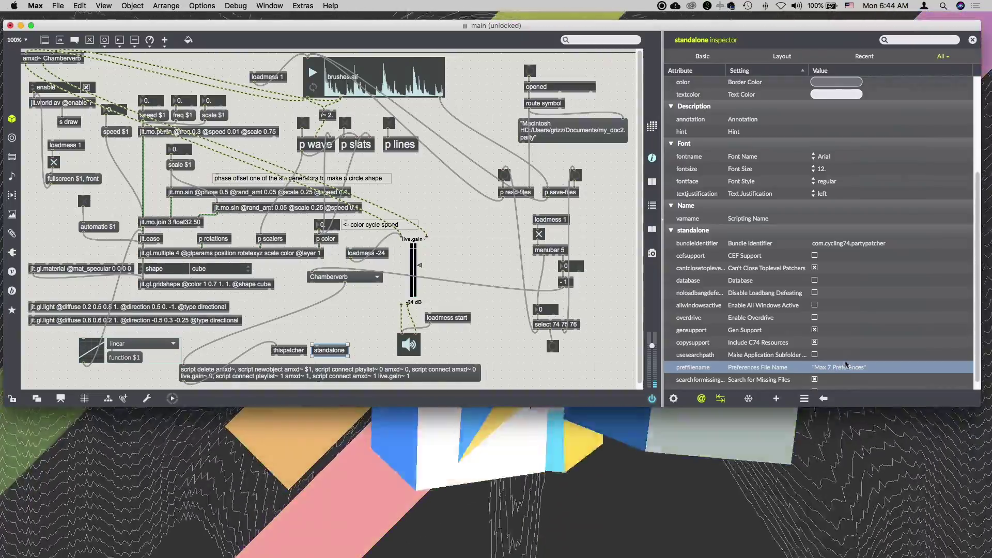
click(837, 367)
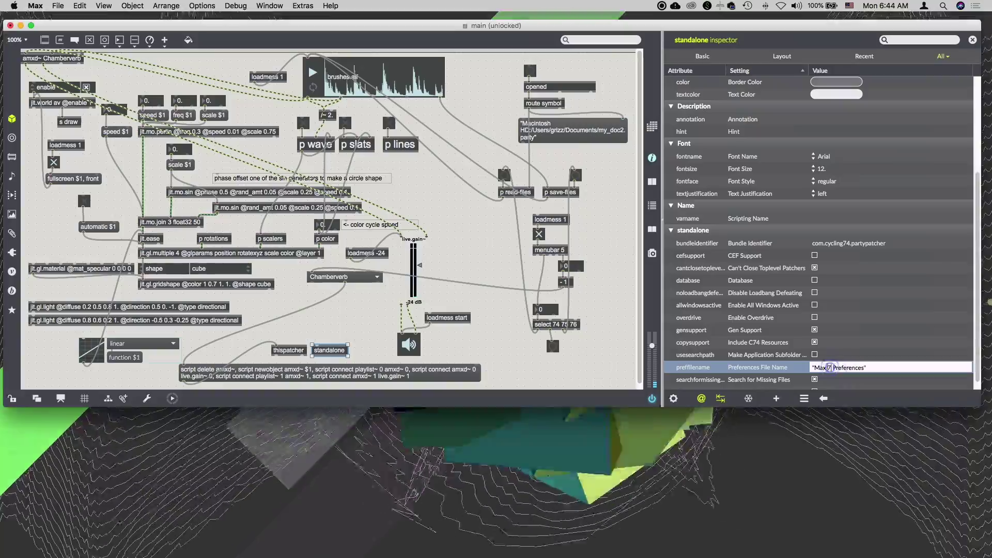
drag(832, 367, 813, 368)
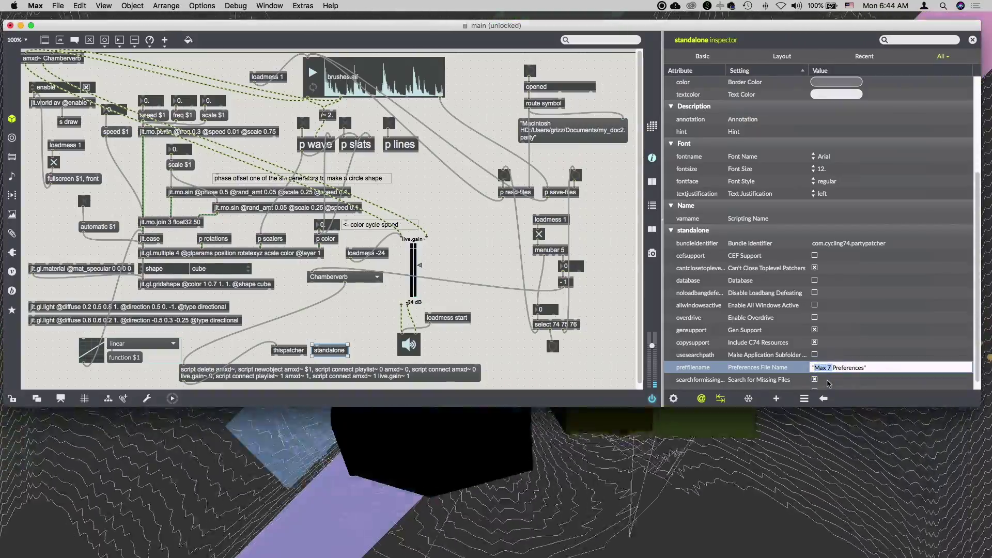
text(Patch)
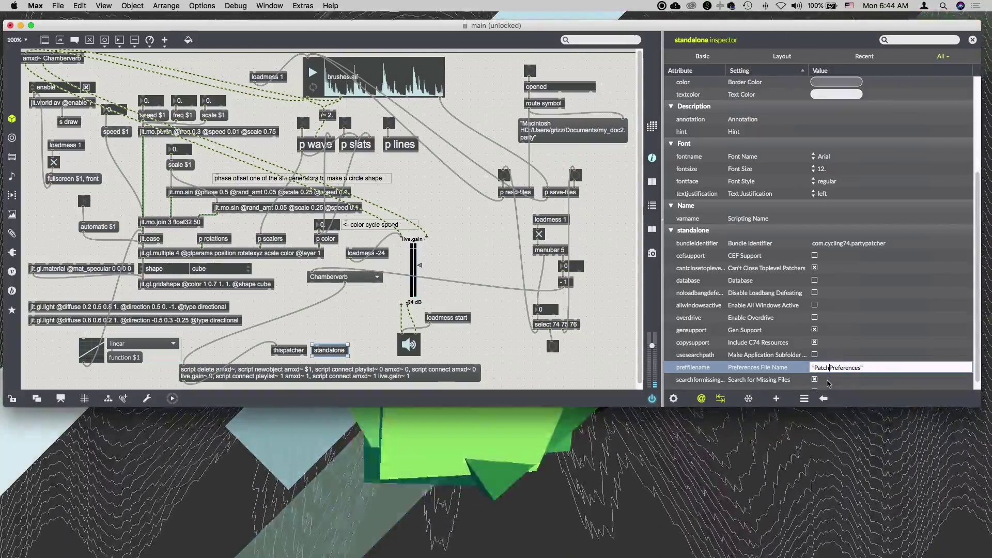
key(BackSpace)
key(BackSpace)
key(BackSpace)
text(r)
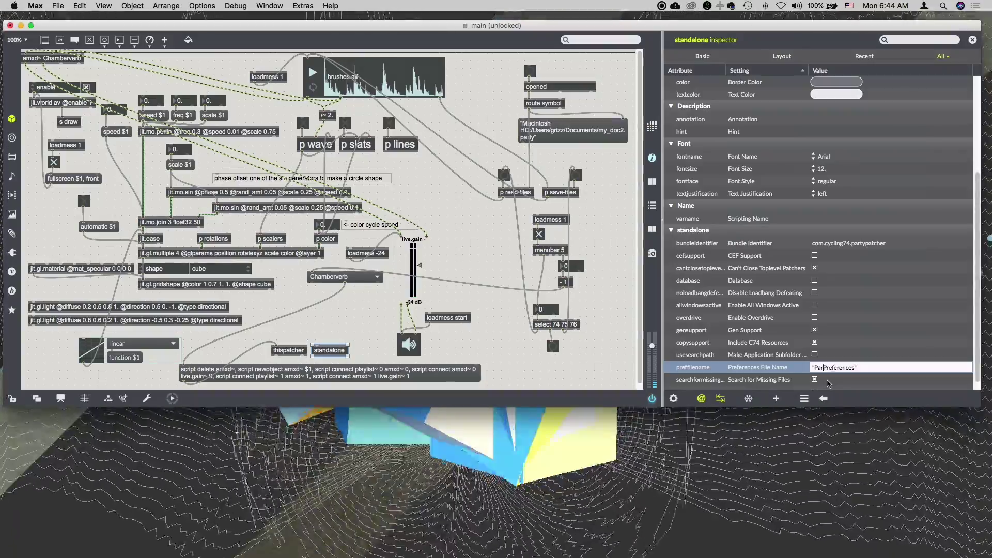
text(ty Patcher)
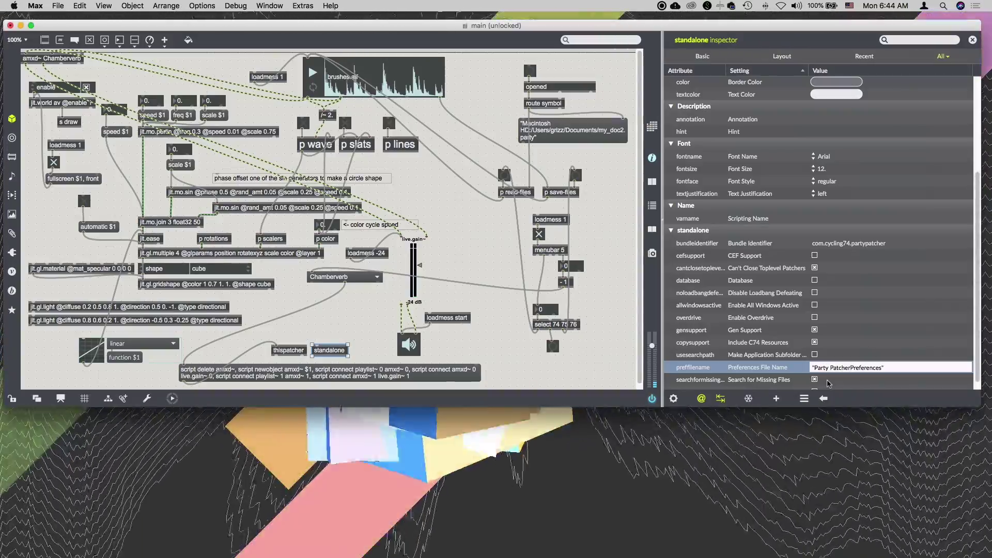
key(Return)
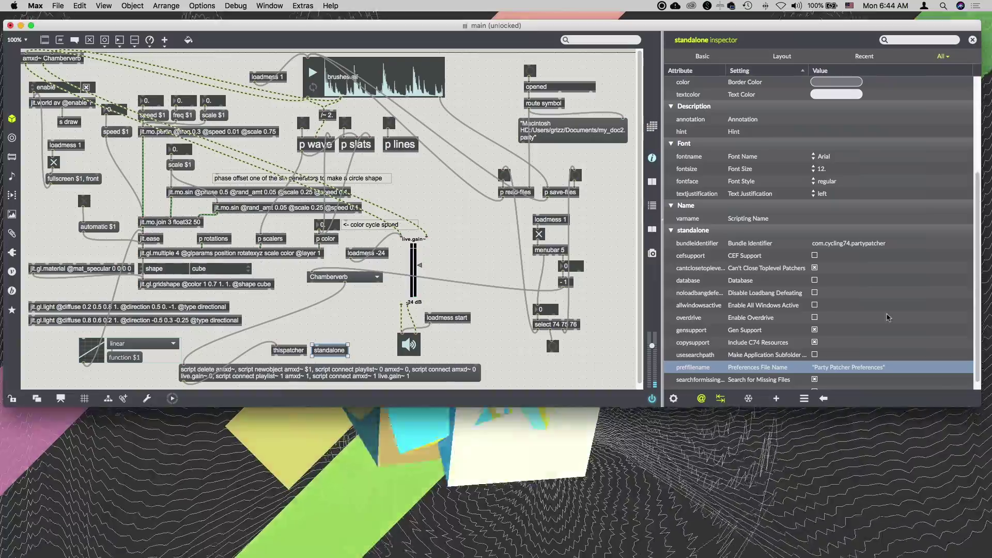
click(605, 253)
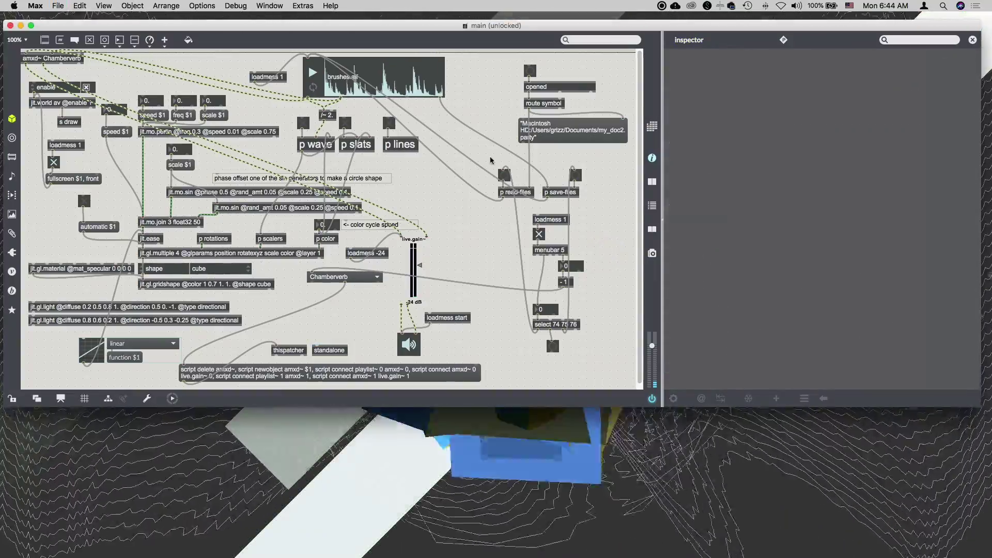
From the PartyPatcher Project window, build the project in Application format as PartyPatcher.app on the Desktop.
click(270, 6)
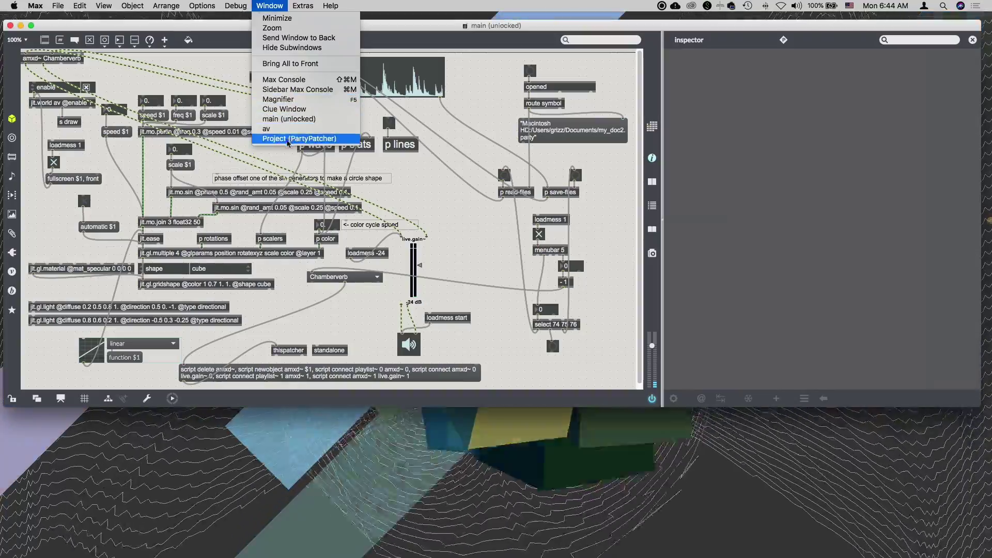
click(300, 138)
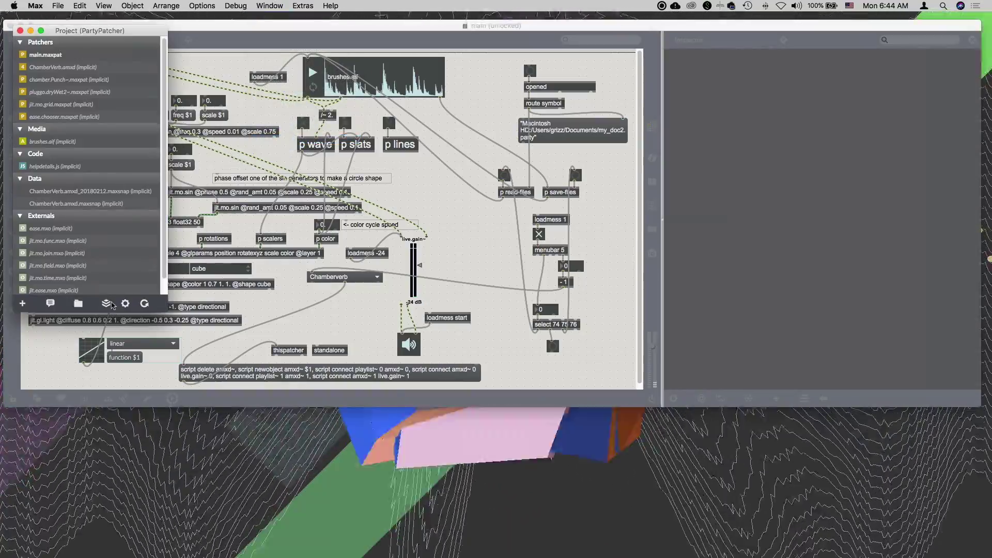
click(125, 303)
click(106, 303)
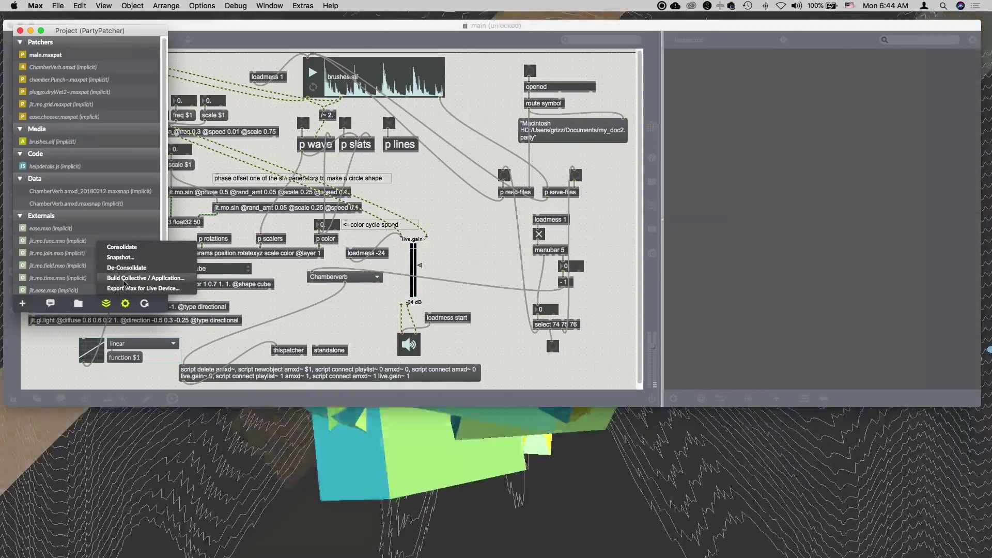
click(124, 282)
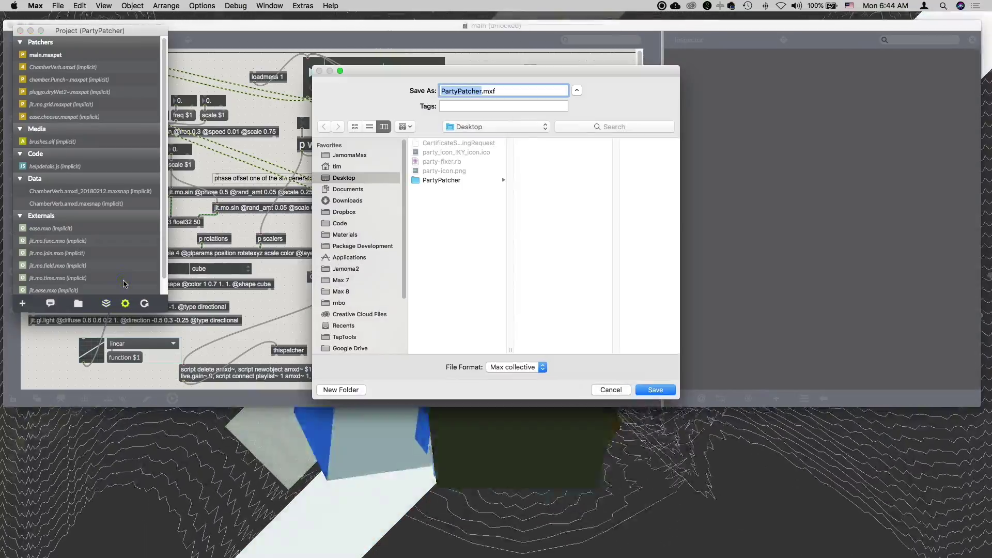
click(343, 178)
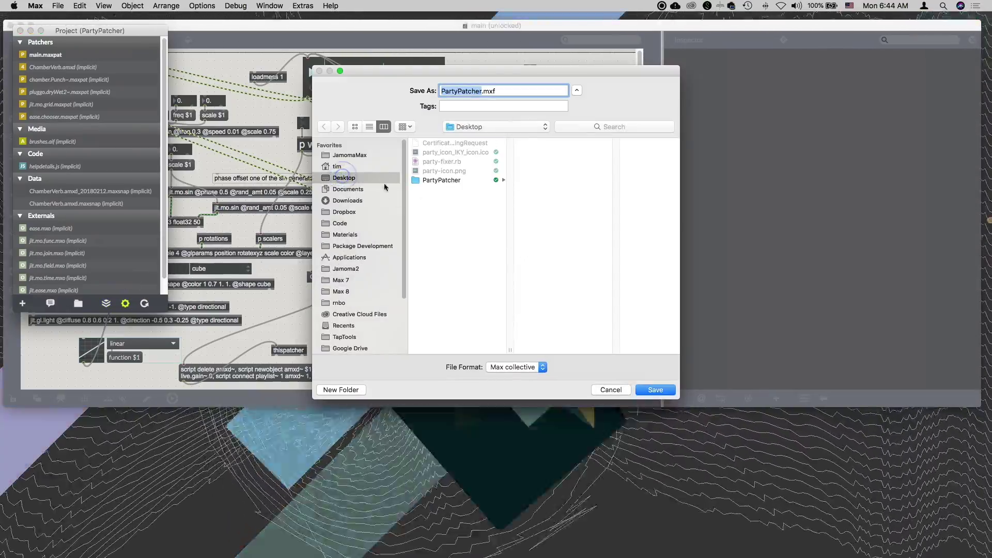
click(510, 367)
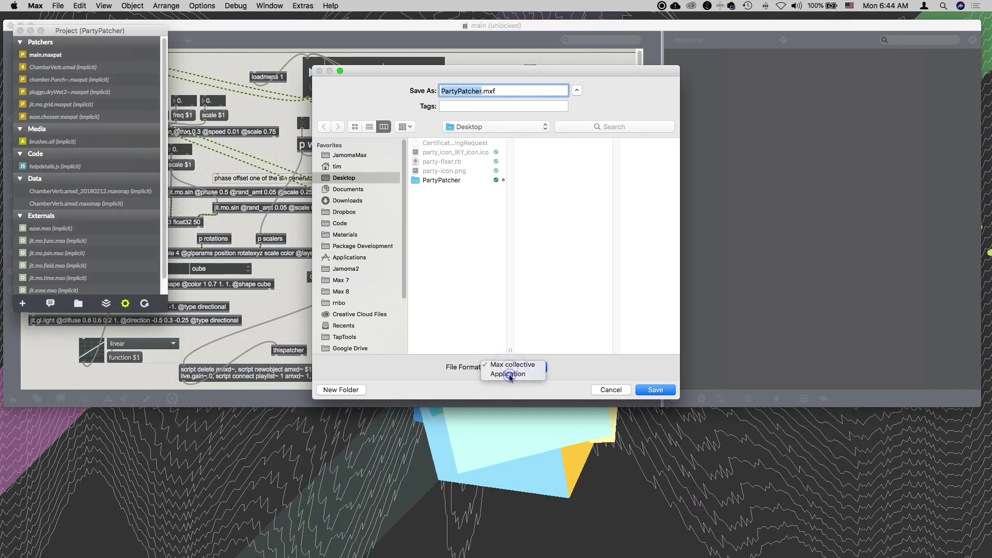
click(509, 375)
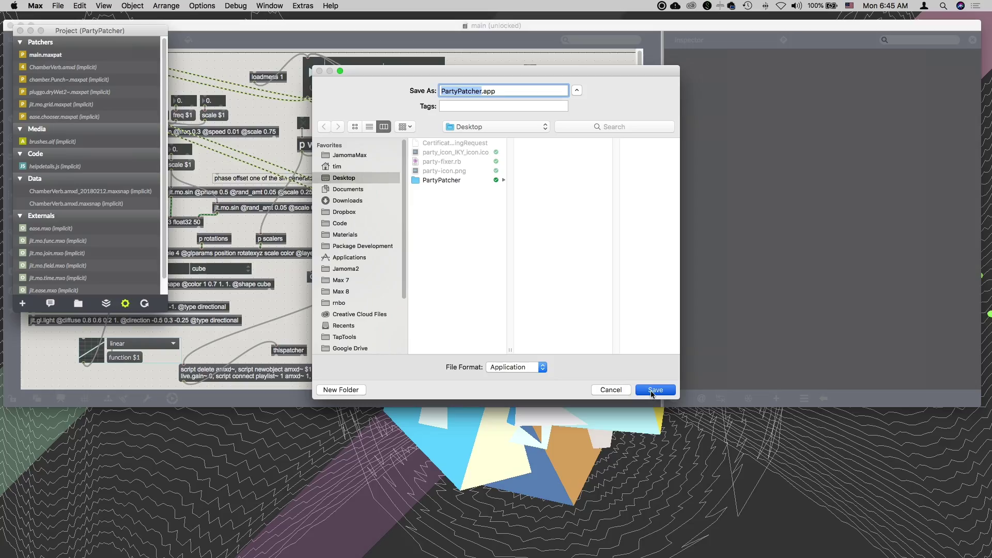
click(655, 390)
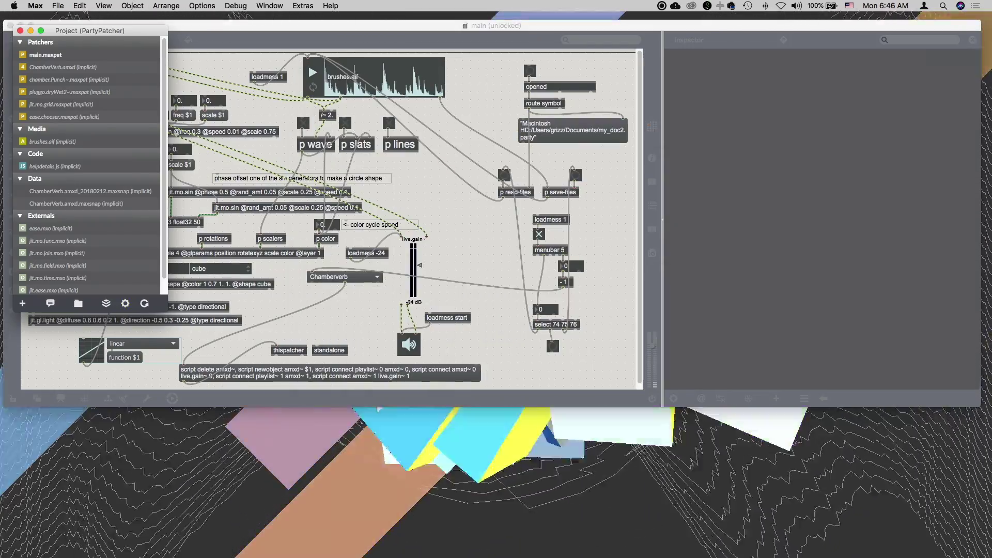
Quit Max and open Terminal from the Dock.
click(35, 6)
click(41, 104)
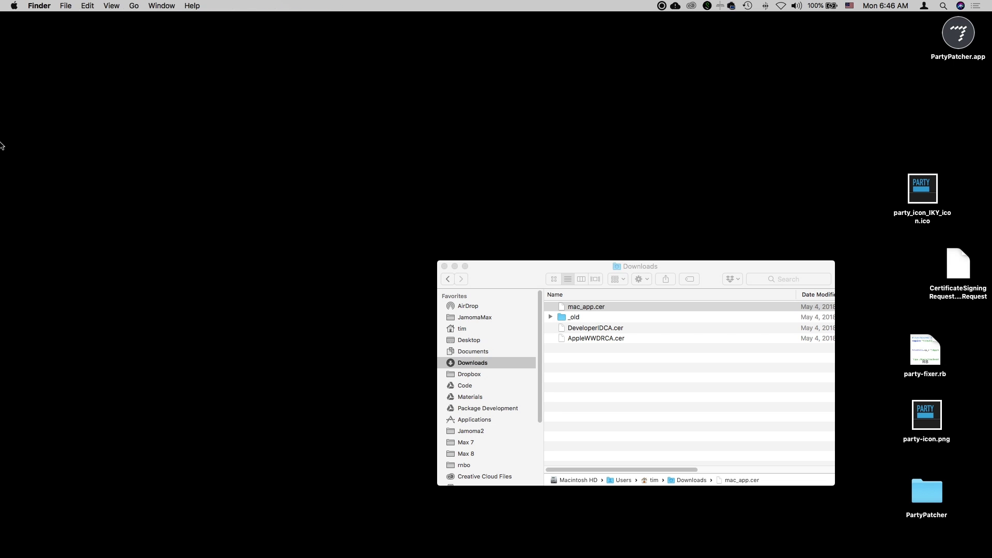
mouse_move(2, 144)
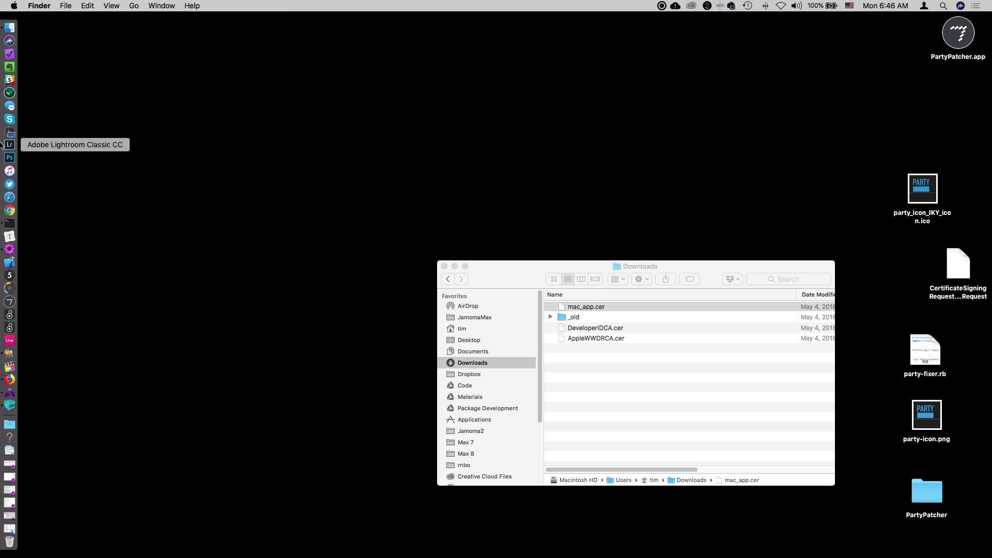
click(9, 223)
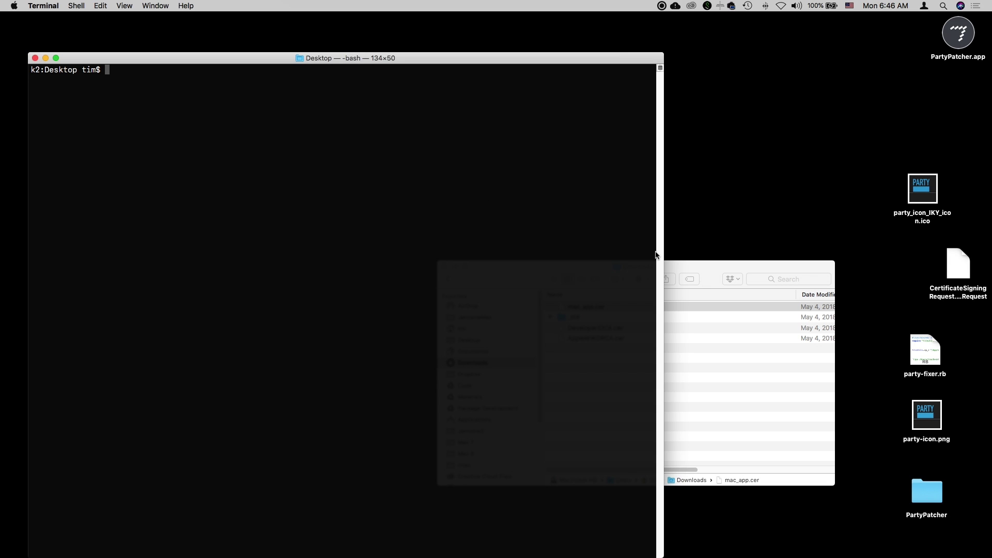
Run the Desktop script party-fixer.rb in Terminal with 'ruby'.
click(919, 354)
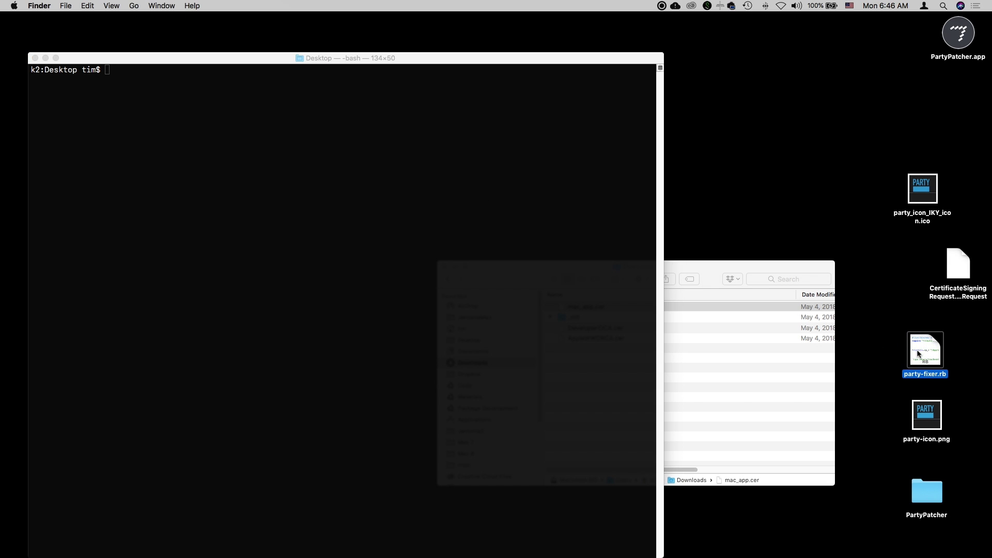
click(477, 293)
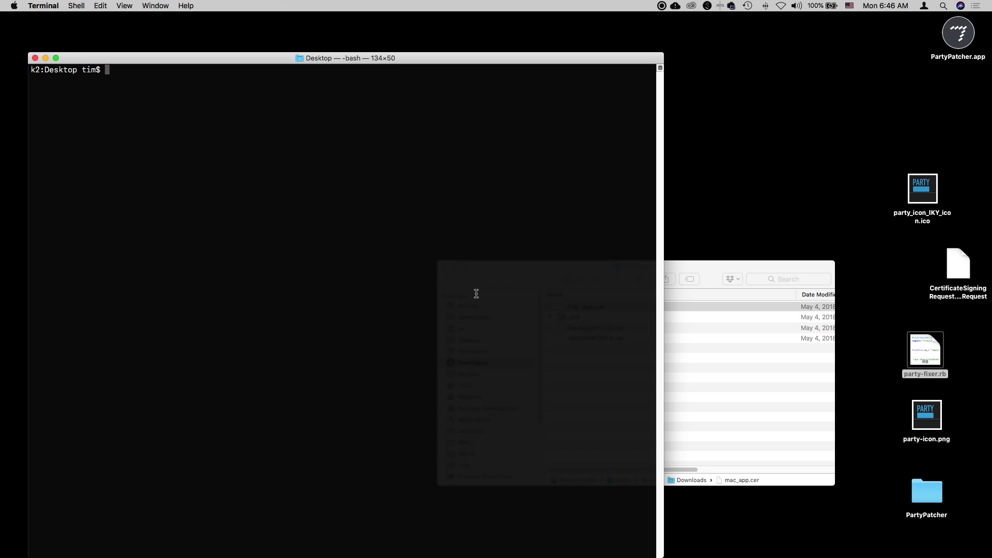
text(ruby)
drag(919, 357, 432, 248)
click(421, 254)
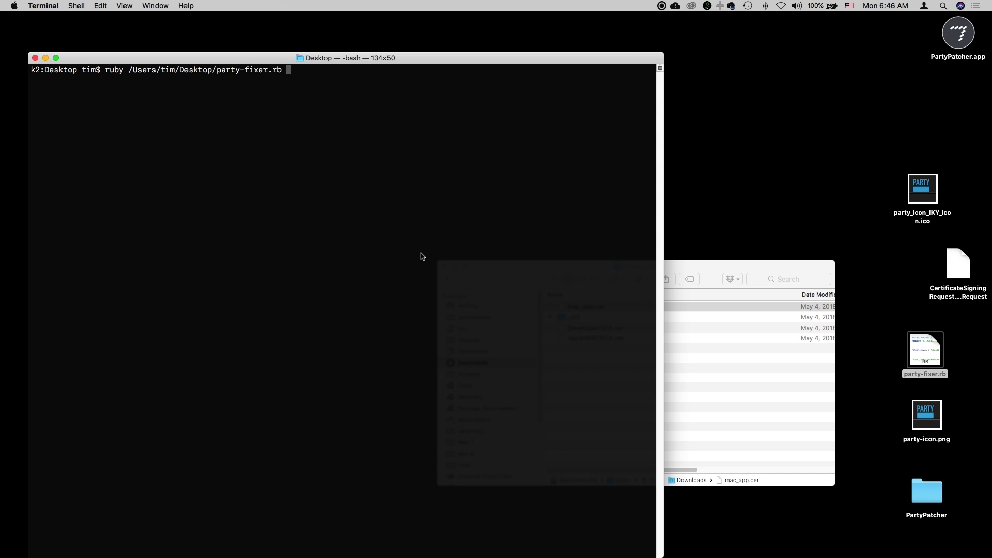
key(Return)
Launch the built PartyPatcher.app from the Desktop.
double_click(958, 47)
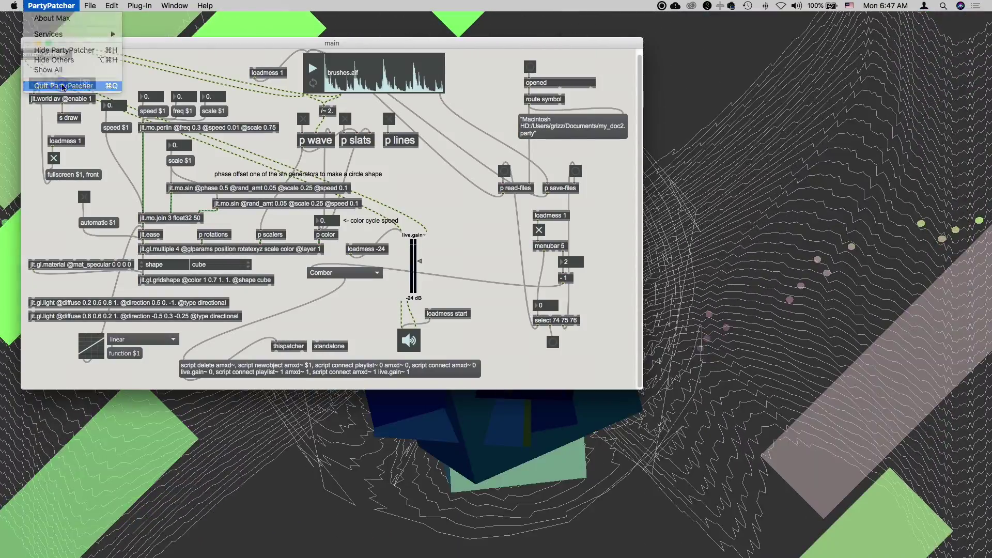
Run codesign with no arguments in Terminal to display its usage, highlighting the signing syntax.
click(216, 107)
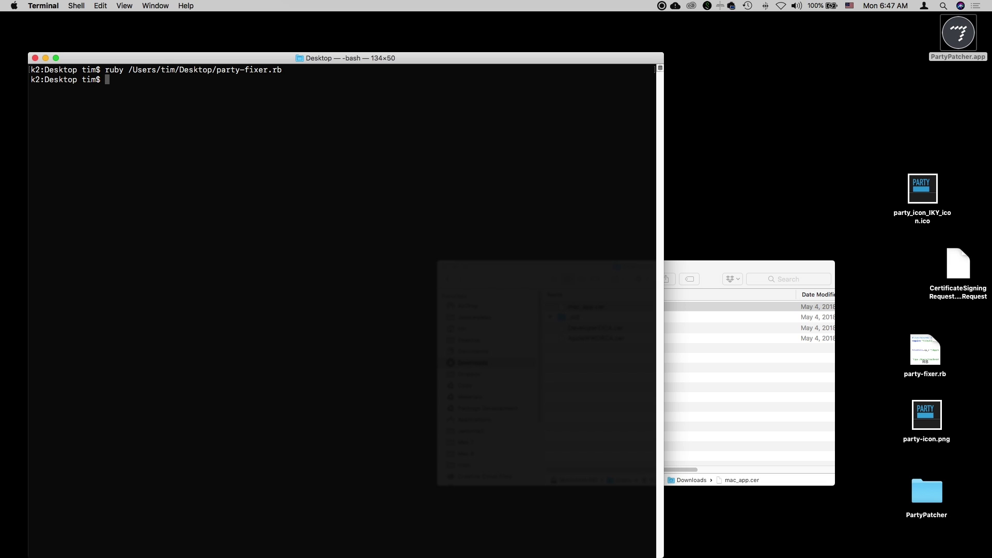
text(codesign)
key(Return)
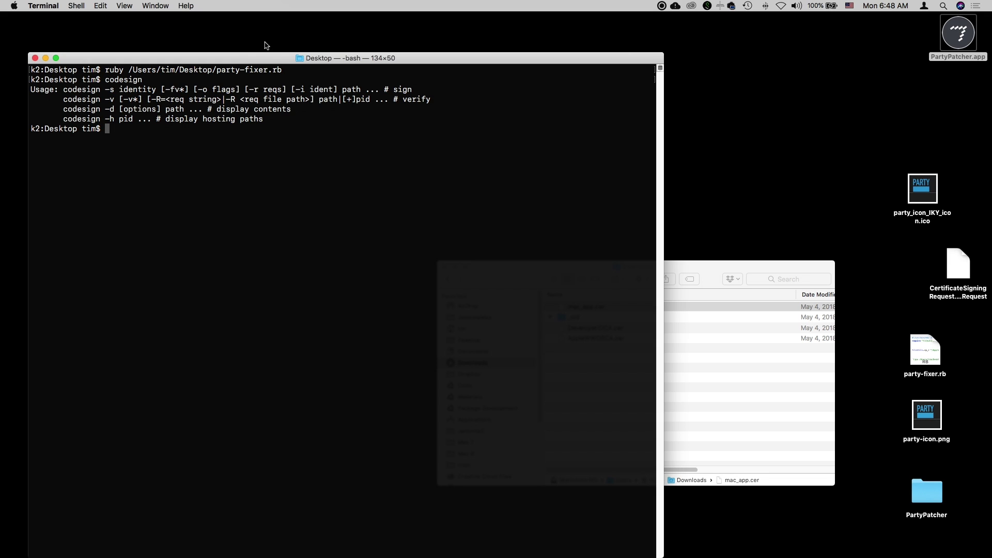
drag(60, 89, 158, 90)
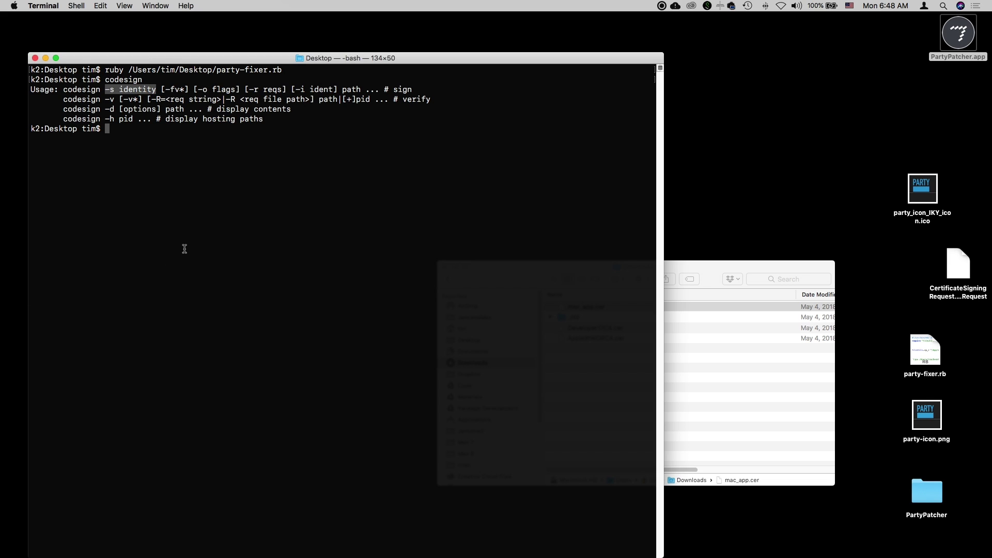
double_click(352, 89)
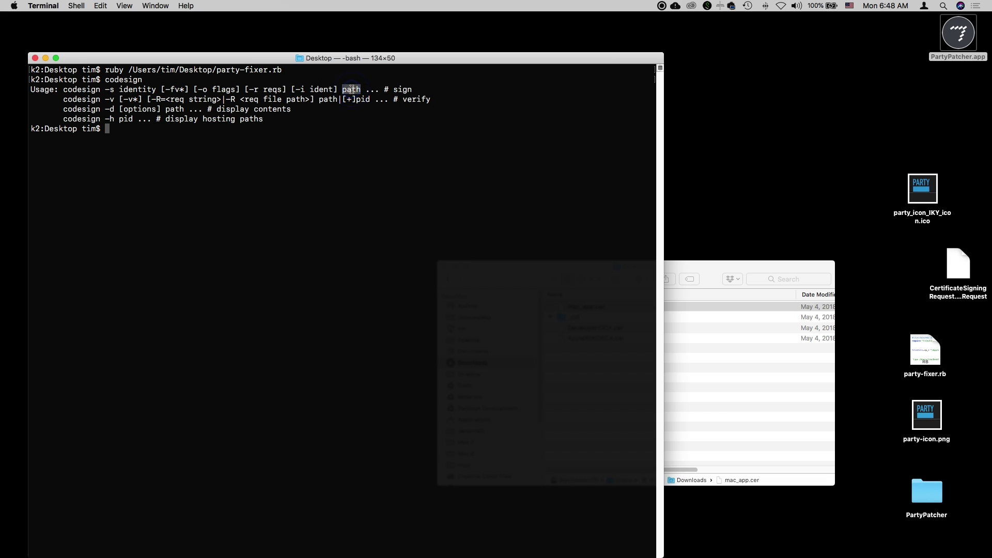
click(452, 107)
Start a new 'codesign -s ' command at the Terminal prompt.
text(code de)
key(BackSpace)
key(BackSpace)
key(BackSpace)
key(BackSpace)
text(esign -ss)
key(BackSpace)
Select the 3rd Party Mac Developer Application certificate's full name in Keychain Access for copying.
key(super+Tab)
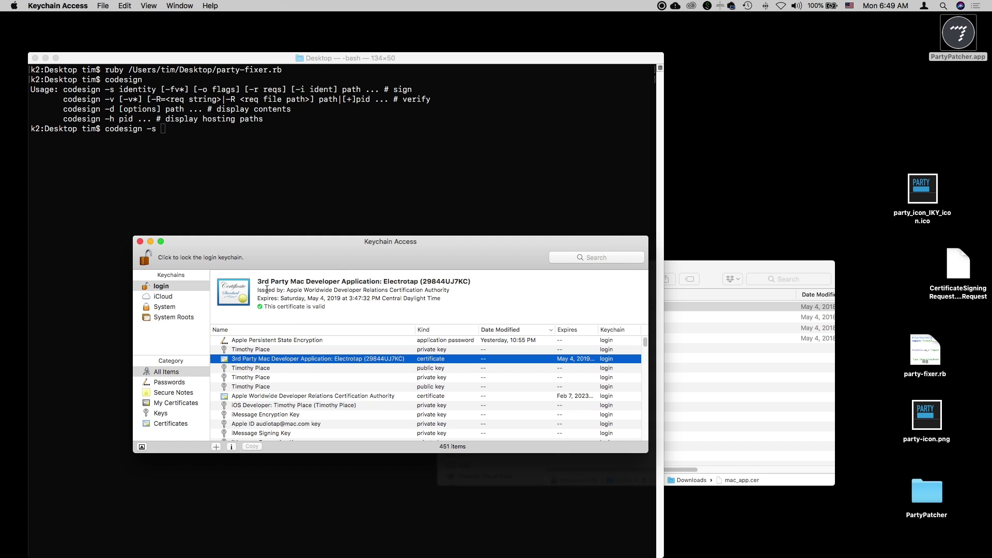
drag(258, 282, 478, 281)
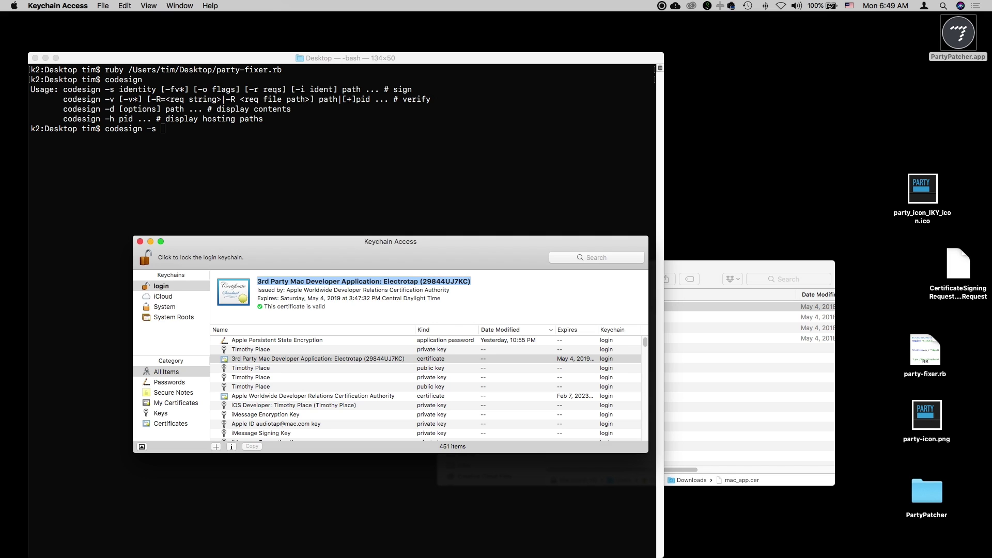
click(125, 6)
Copy the certificate name and paste it in quotes after codesign -s in Terminal.
click(137, 57)
click(234, 150)
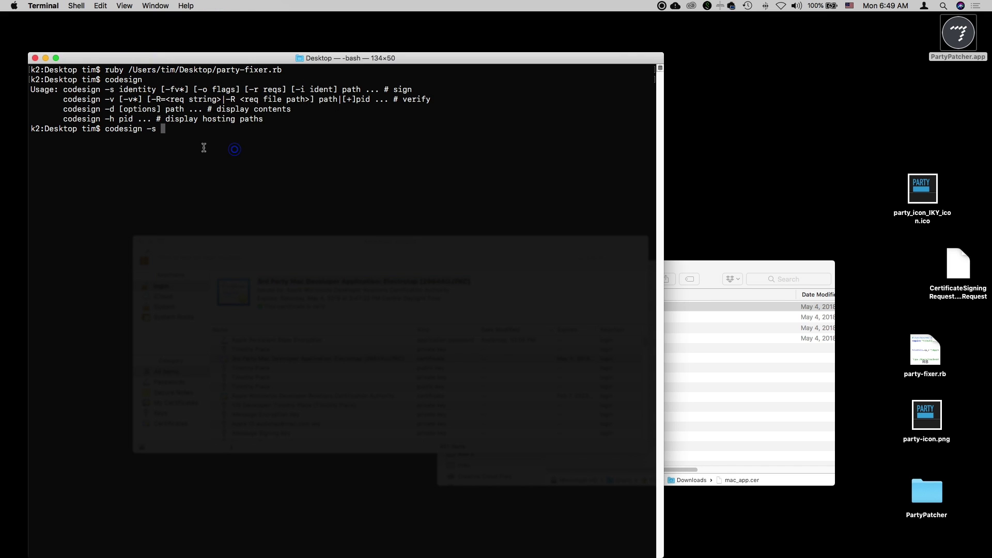
click(181, 137)
text(")
key(super+v)
text(")
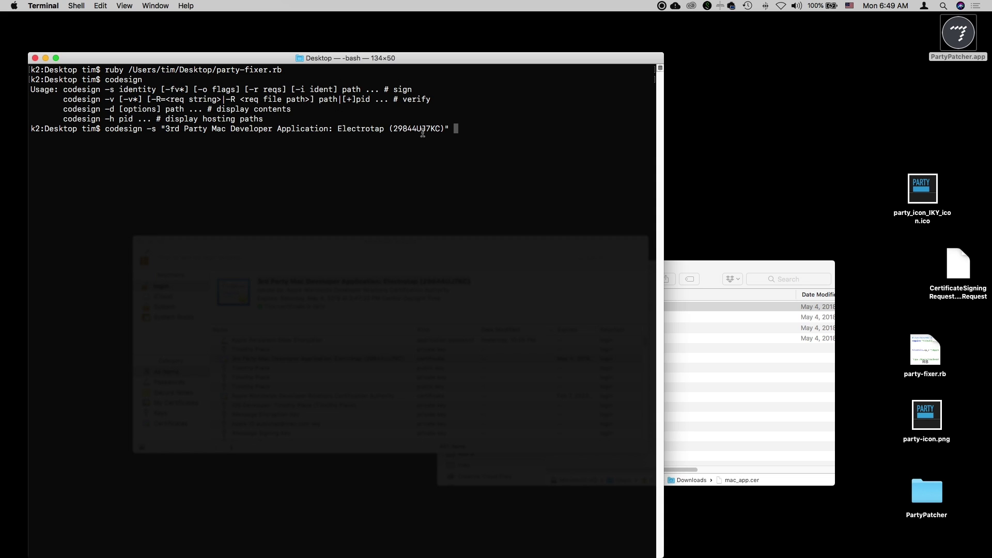
Add PartyPatcher.app's path, run the signing command, and approve it with the keychain password.
drag(959, 39, 554, 168)
click(553, 167)
key(Return)
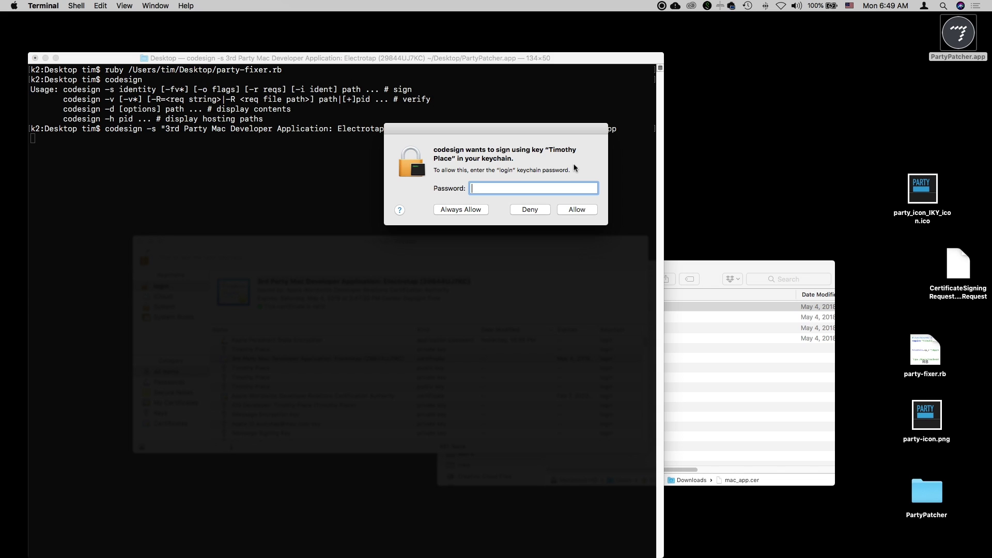
text(*)
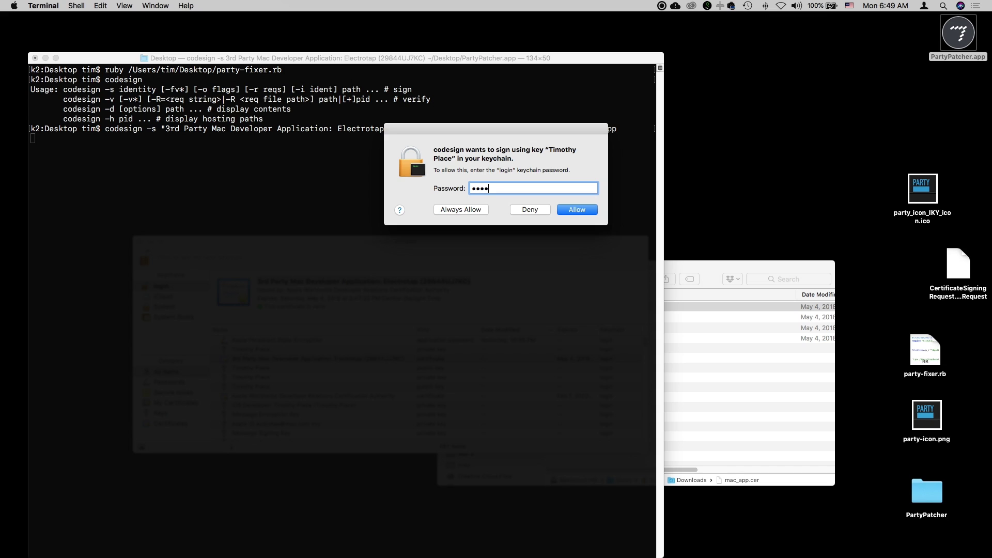
key(Return)
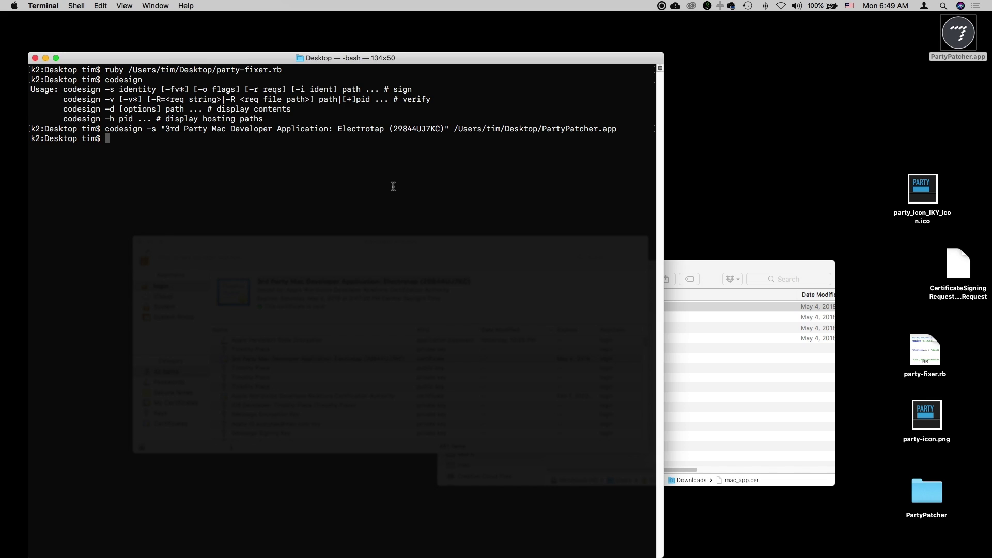
Verify PartyPatcher.app with codesign -v, which returns no errors.
double_click(63, 99)
double_click(414, 98)
click(304, 155)
text(codesign -v)
drag(964, 41, 355, 228)
key(Return)
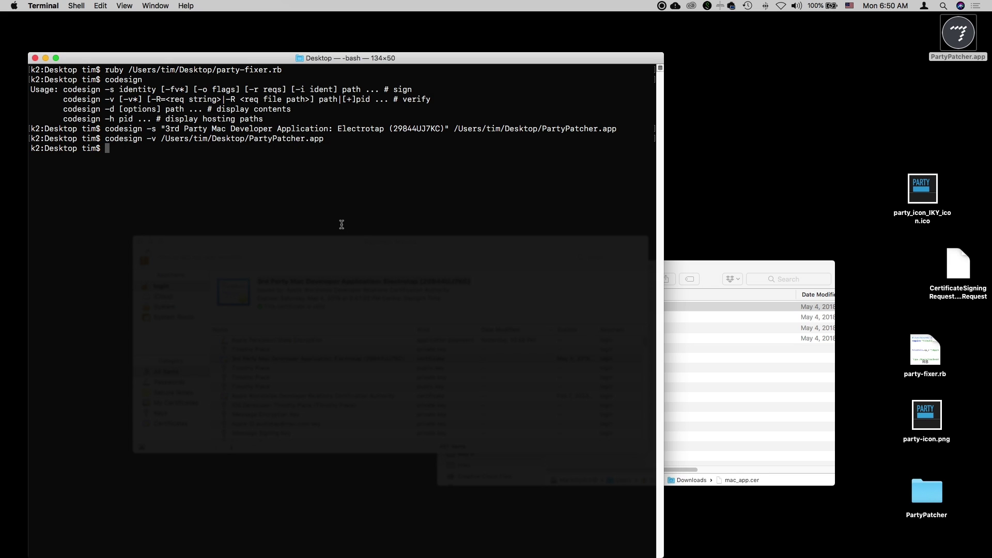
Inspect PartyPatcher.app in RB App Checker Lite, enlarge its full signature report, then close it.
key(cmd+Tab)
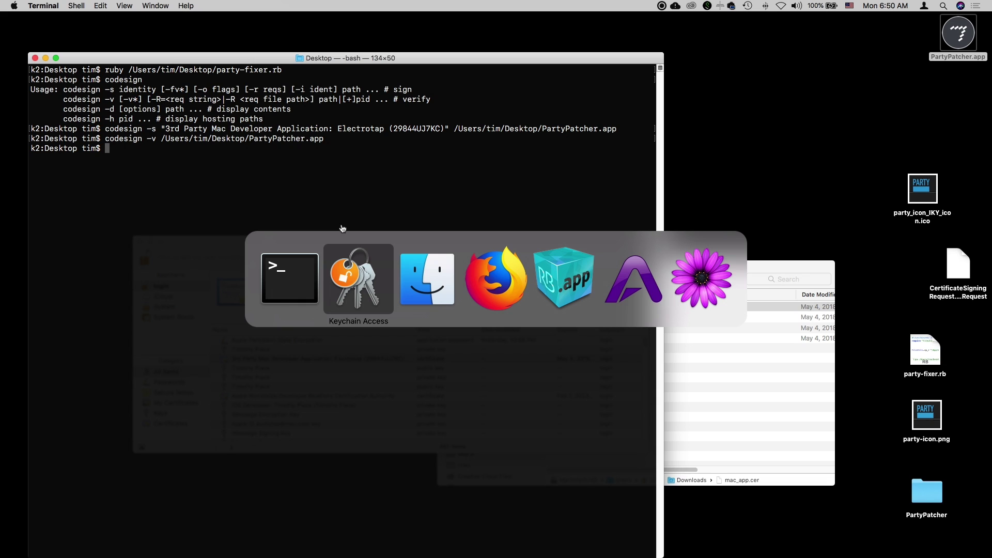
key(super+Tab)
key(super+Tab)
key(super+Tab)
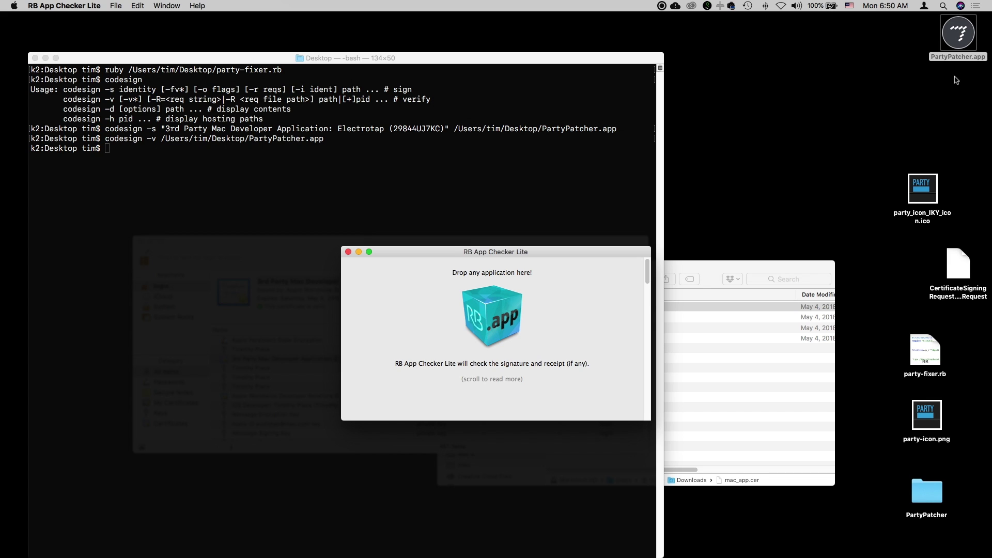
drag(959, 34, 494, 325)
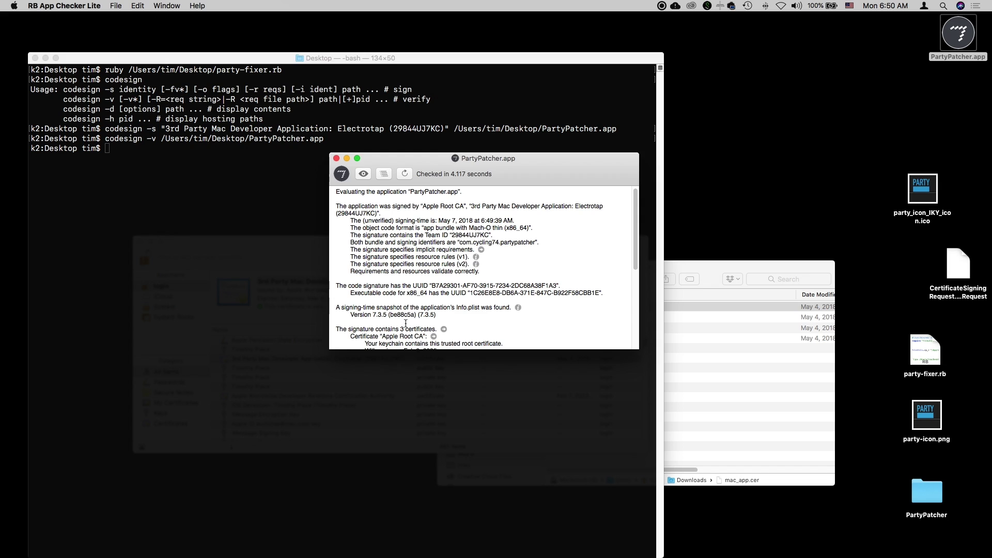
drag(639, 349, 837, 535)
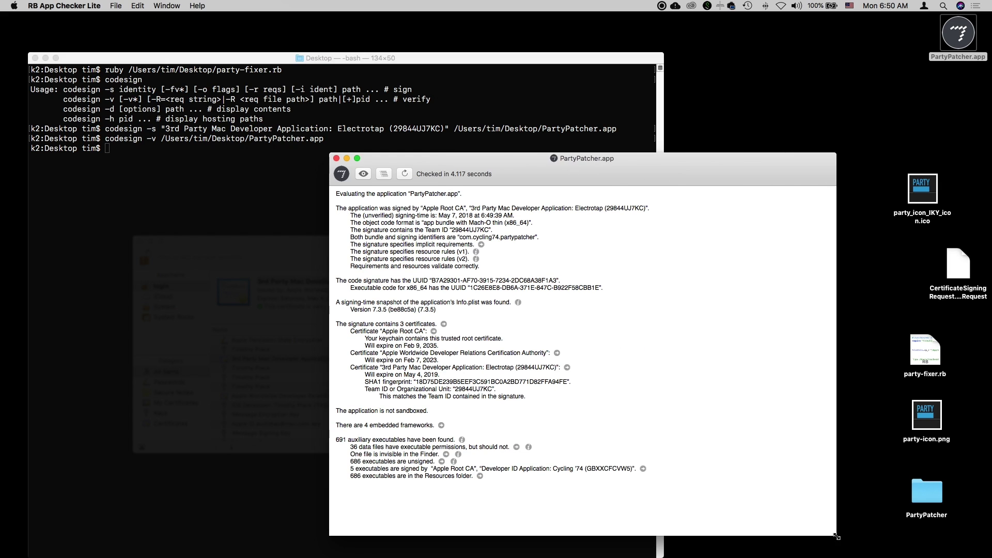
click(337, 158)
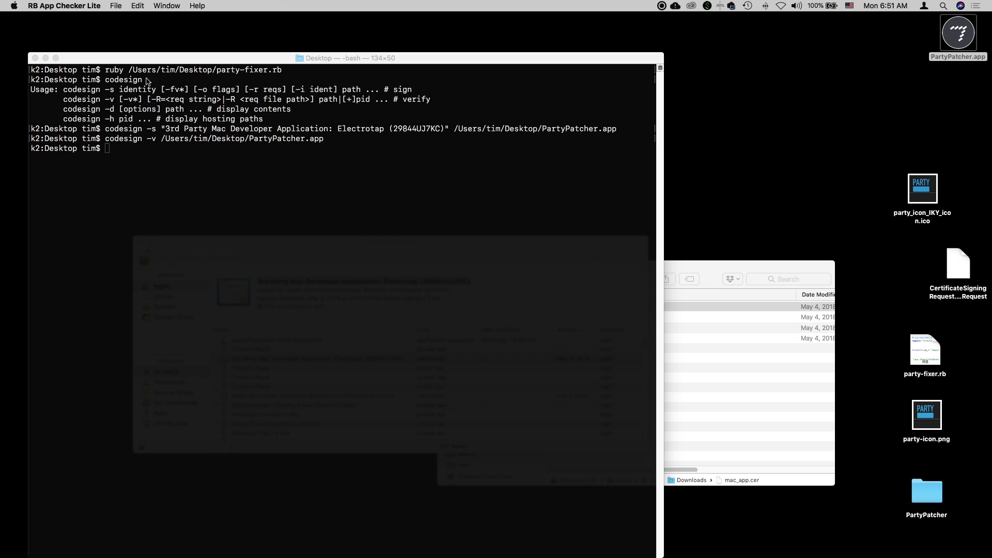
Quit RB App Checker Lite and open party-fixer.rb in TextMate.
click(29, 6)
click(53, 96)
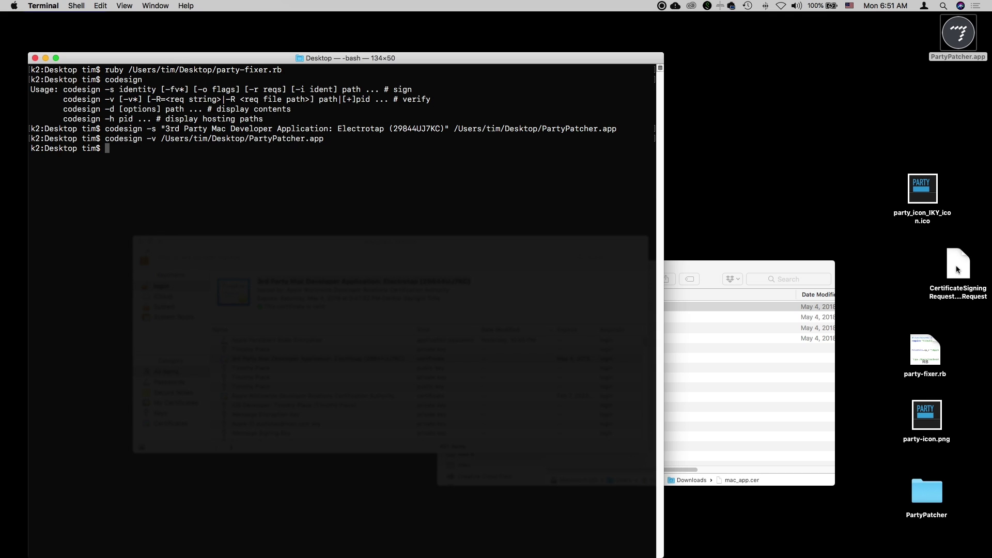
drag(957, 275, 952, 271)
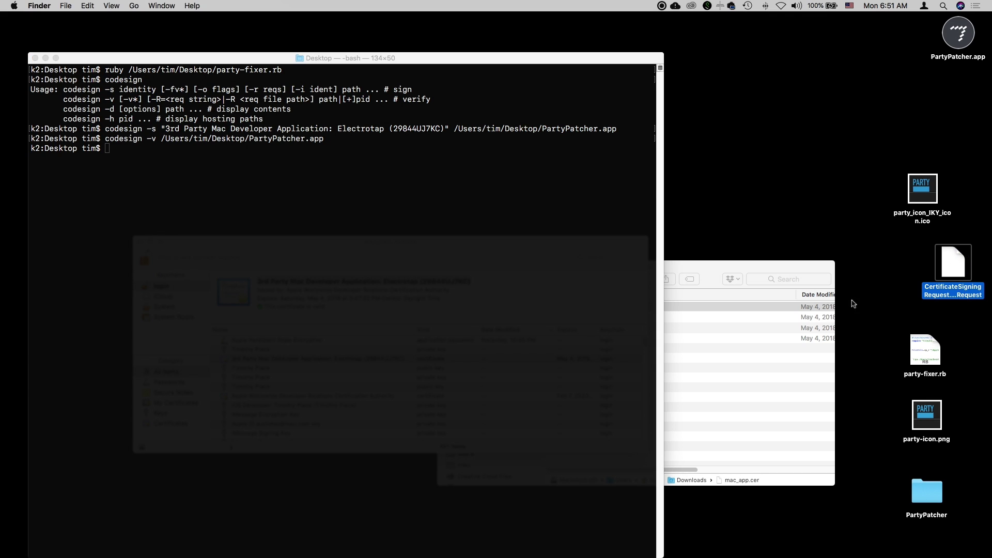
click(924, 354)
drag(924, 356, 2, 249)
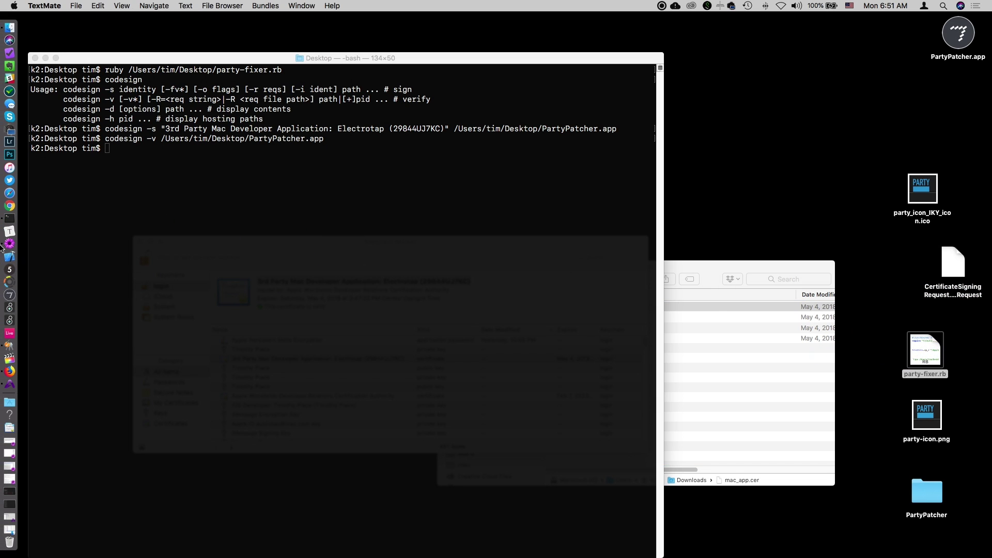
drag(125, 111, 389, 110)
Copy the codesign -s signing command from Terminal and append it in backticks to the script.
click(99, 103)
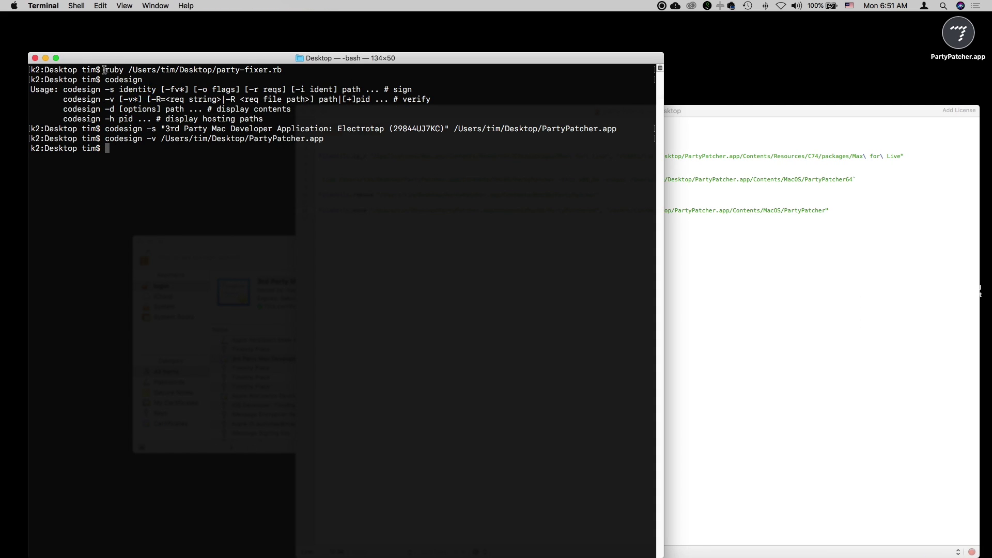
drag(104, 129, 617, 126)
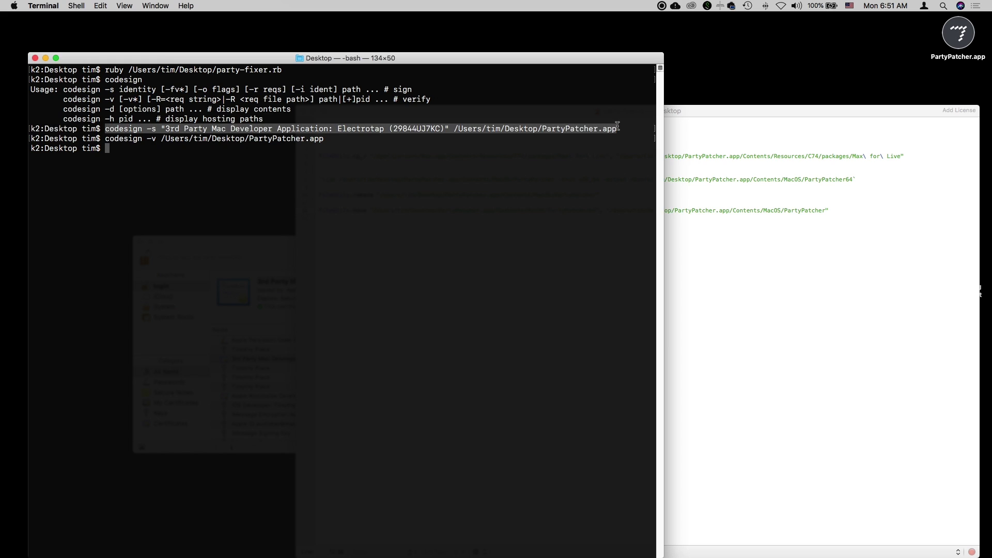
click(824, 237)
click(467, 231)
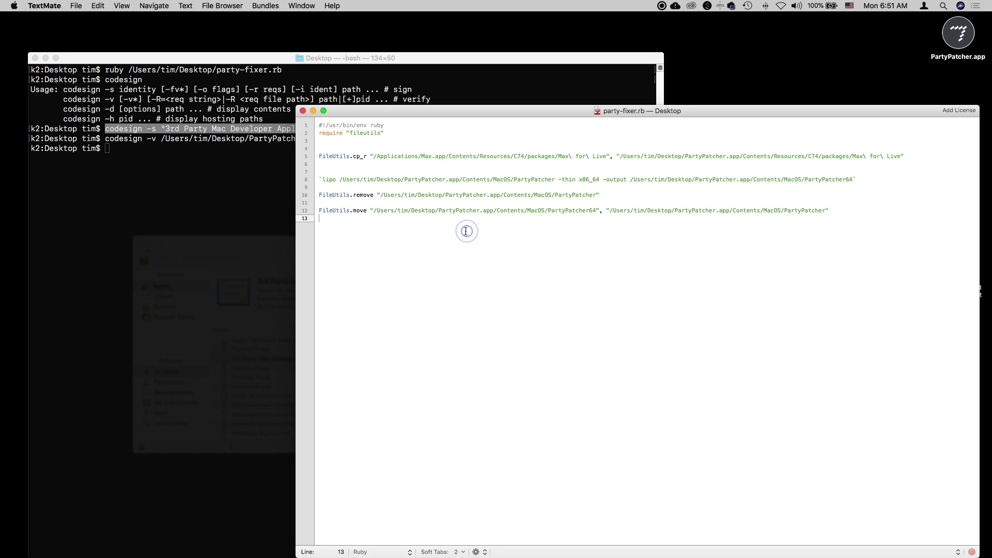
key(Return)
text(`)
key(super+v)
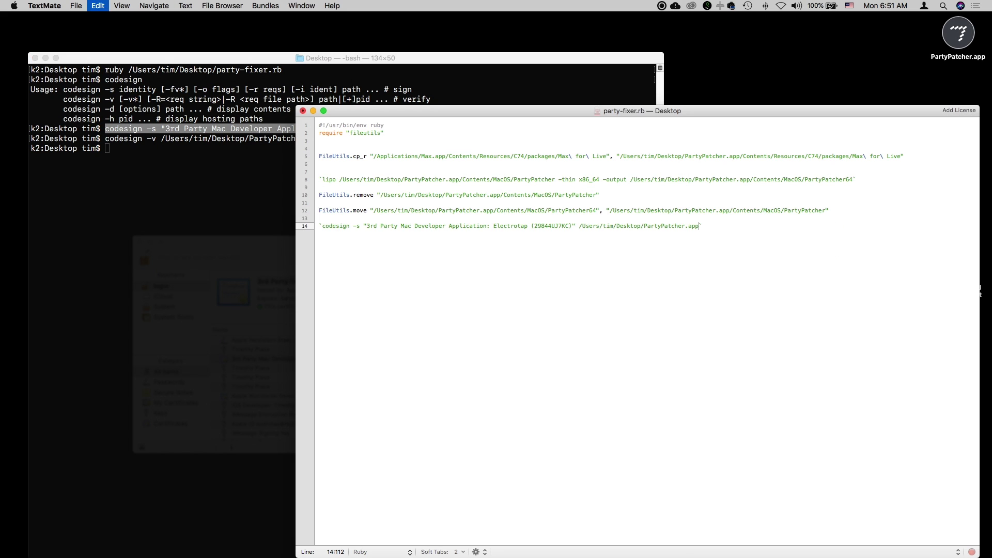
key(Return)
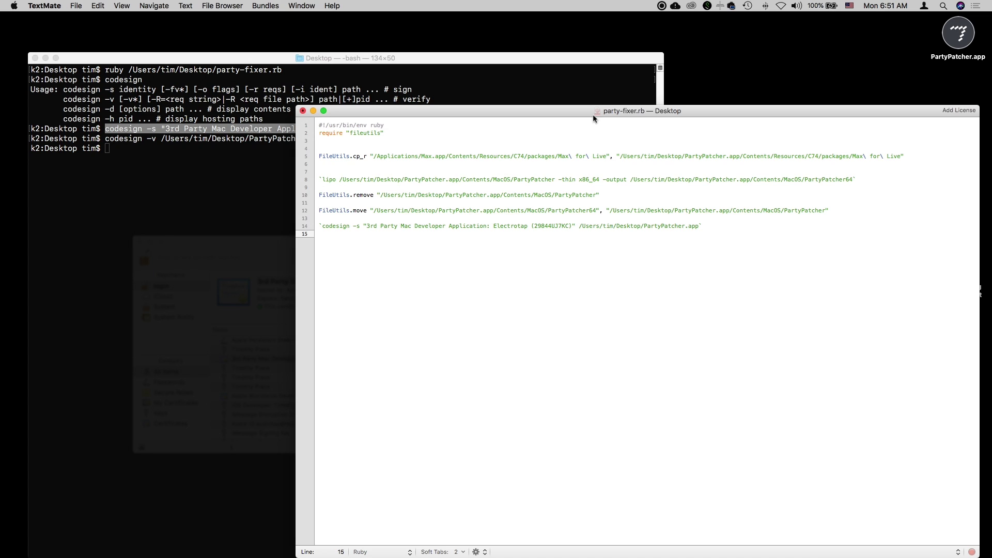
Save party-fixer.rb and close the TextMate editor.
click(405, 261)
key(super+s)
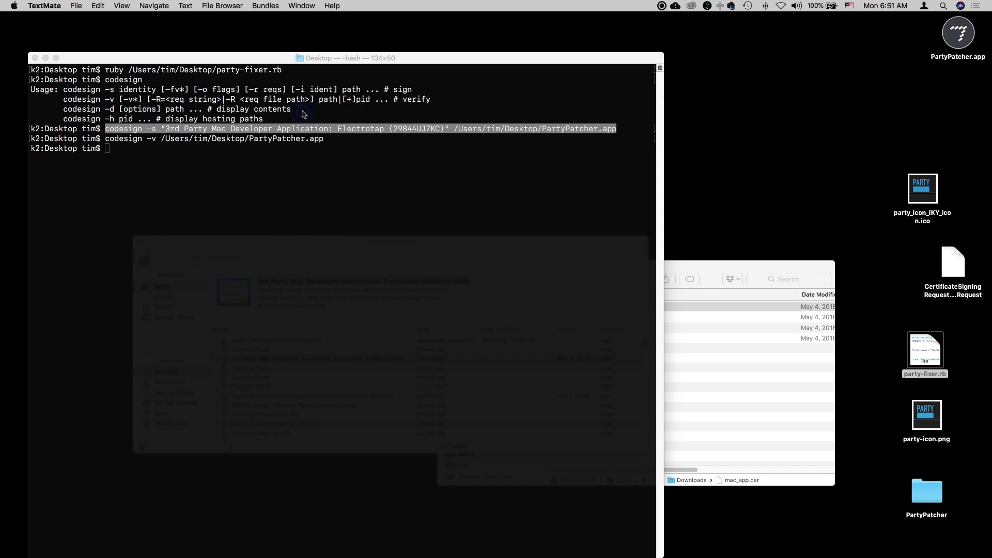
click(302, 111)
click(255, 156)
click(326, 175)
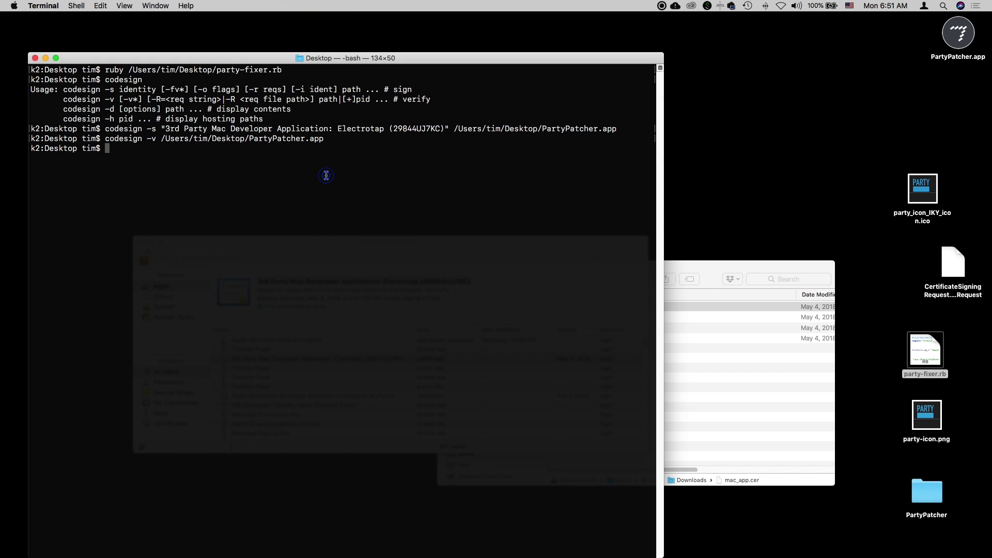